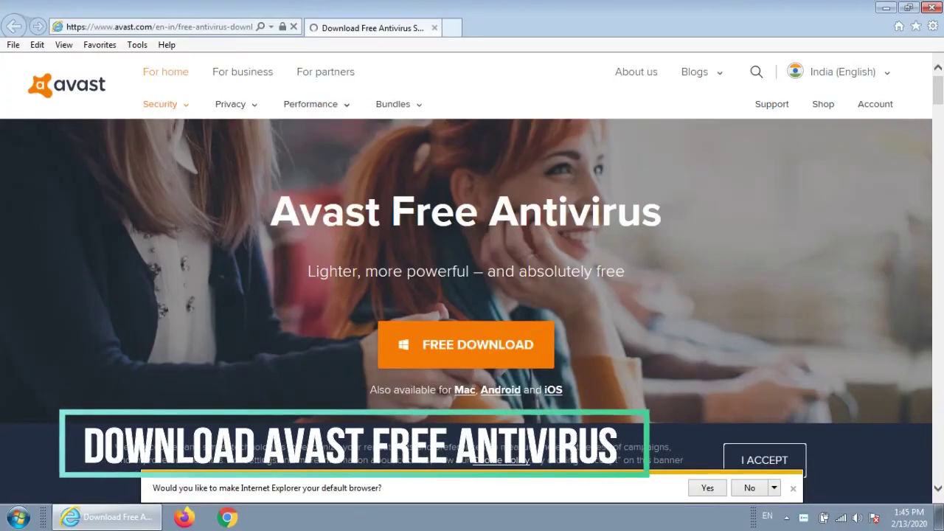
- Download the Avast Free Antivirus installer and save avast_free_antivirus_setup_online.exe to the Desktop
click(459, 354)
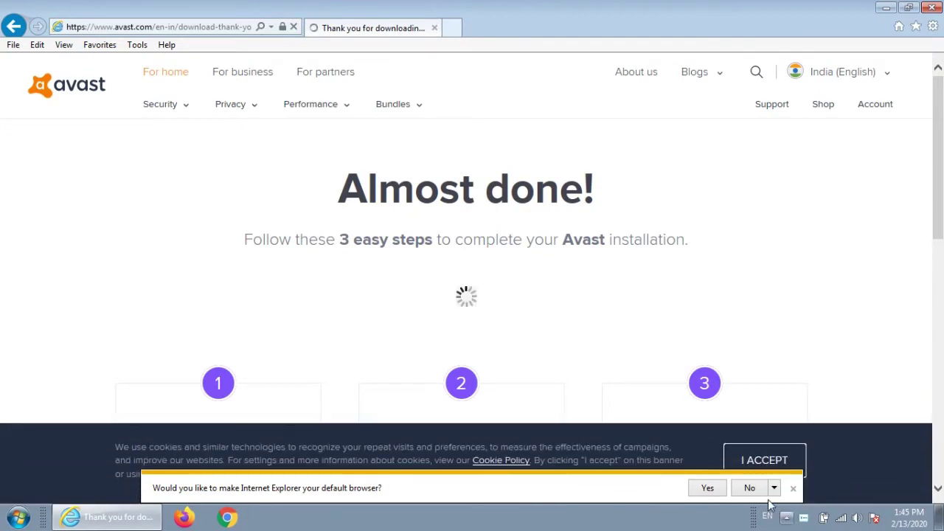
click(793, 488)
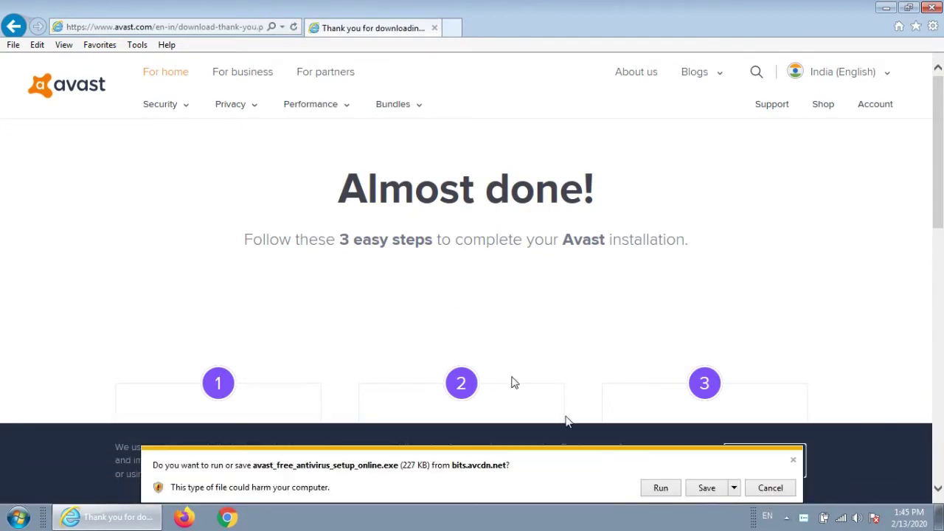
click(734, 488)
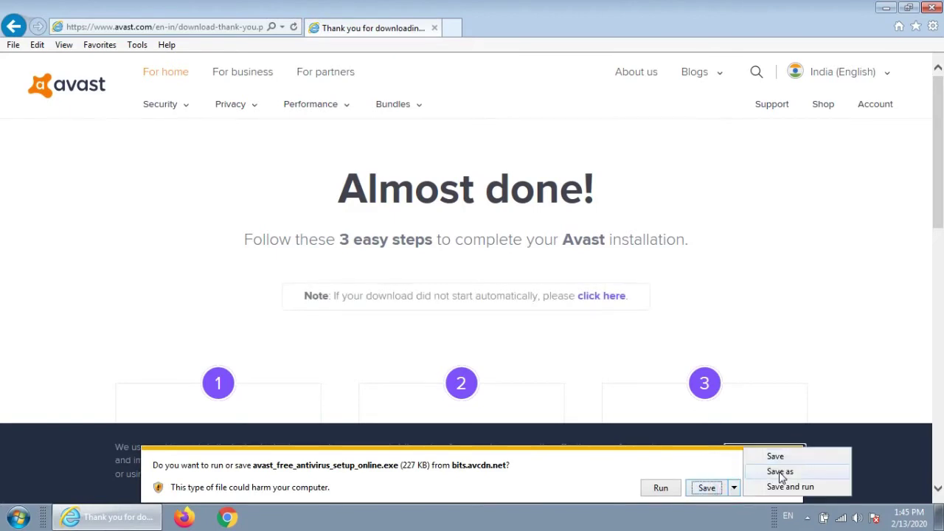
click(775, 472)
click(281, 175)
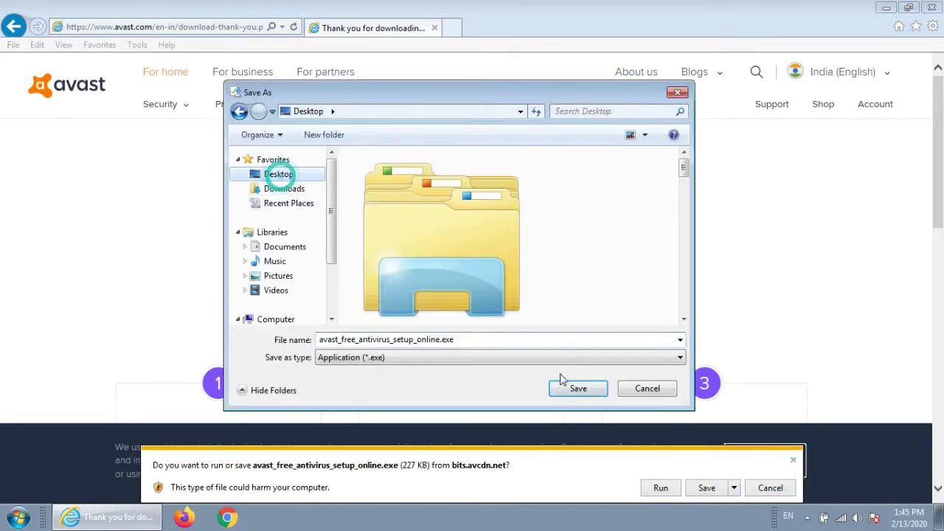
click(580, 388)
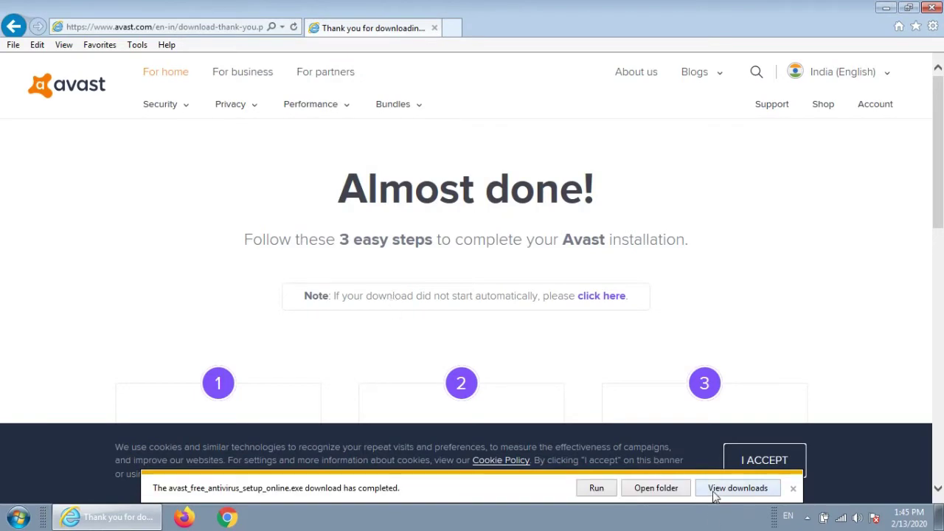
- Launch the downloaded setup from the desktop and install Avast through the custom options with the Recommended protection components
click(886, 7)
right_click(22, 309)
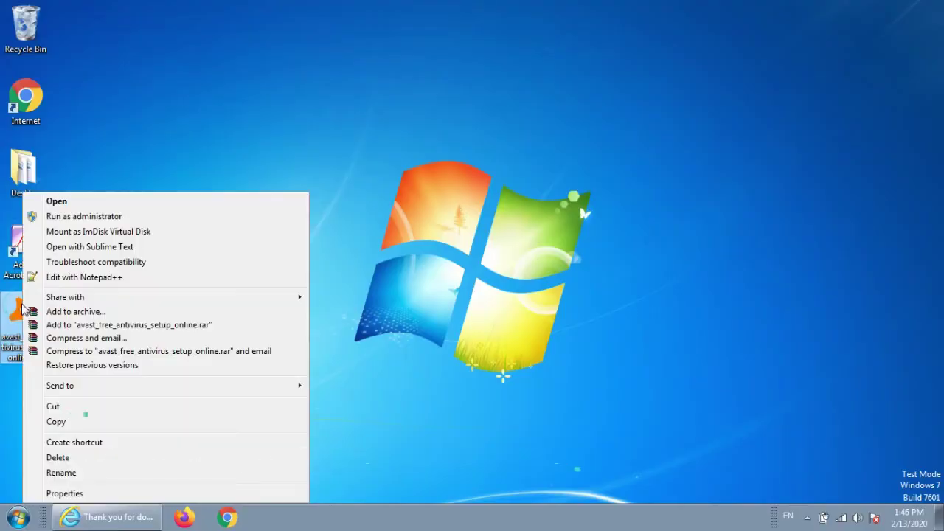
click(69, 201)
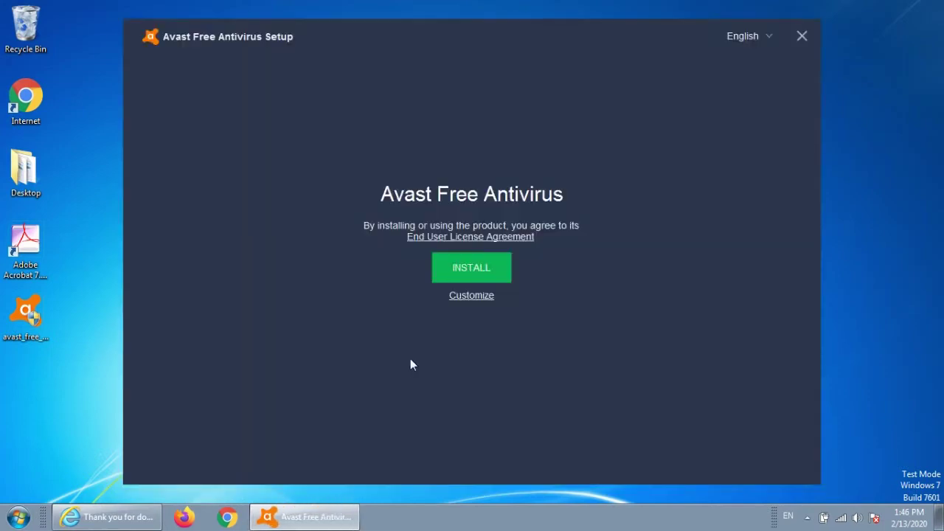
click(472, 296)
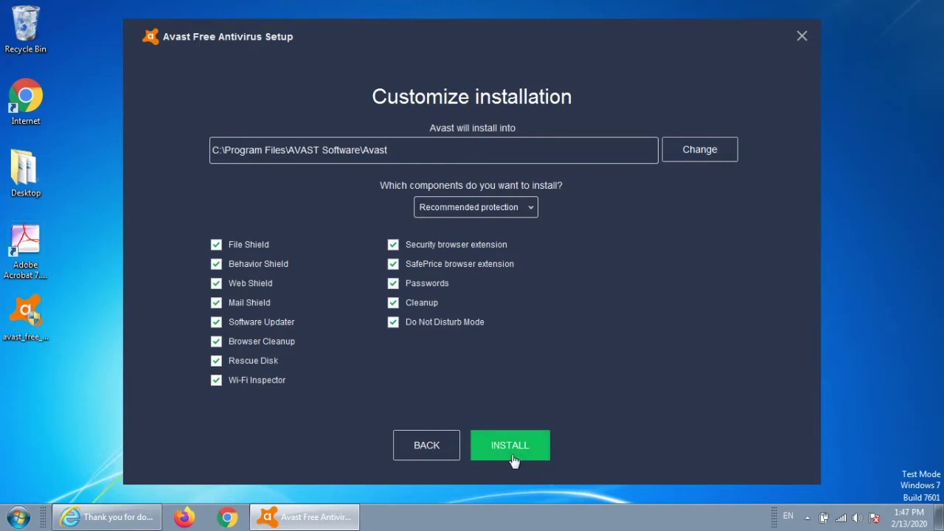
click(541, 455)
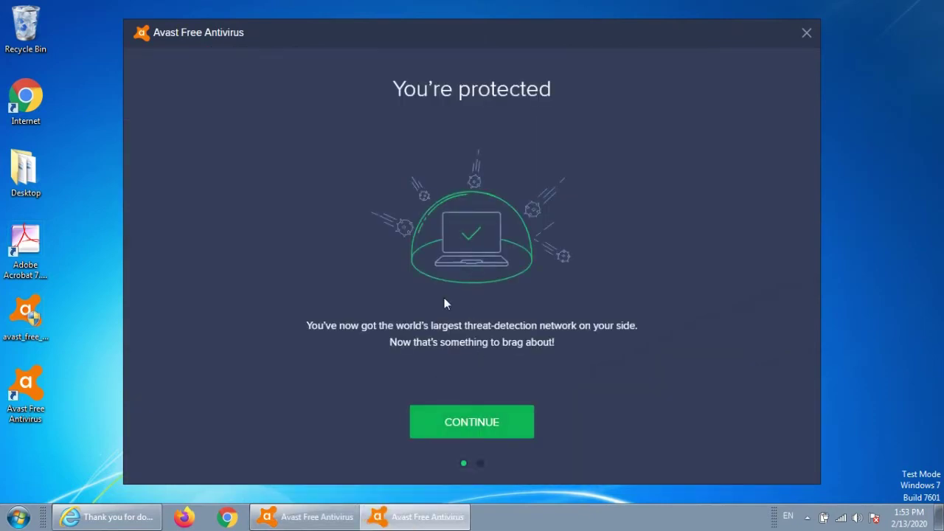
- Run the first scan, skipping the browser add-on removal and the outdated app updates for now
click(480, 427)
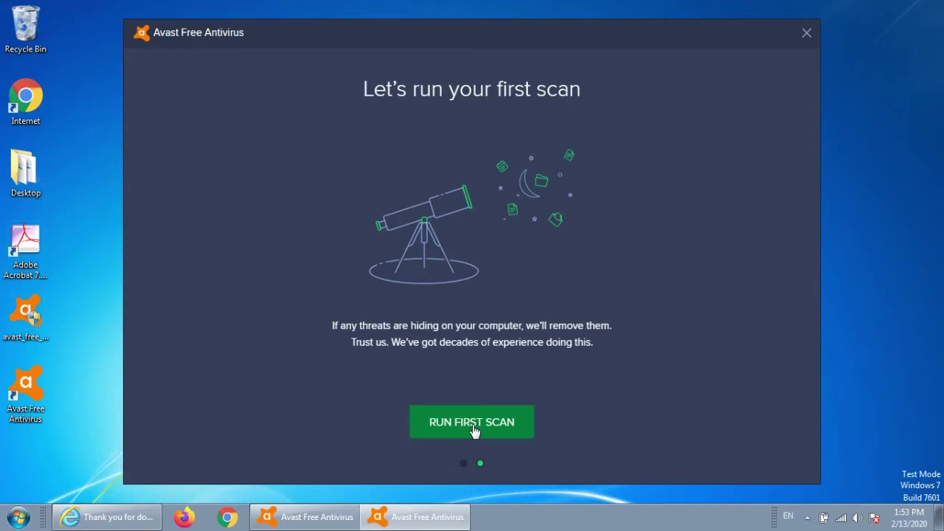
click(474, 430)
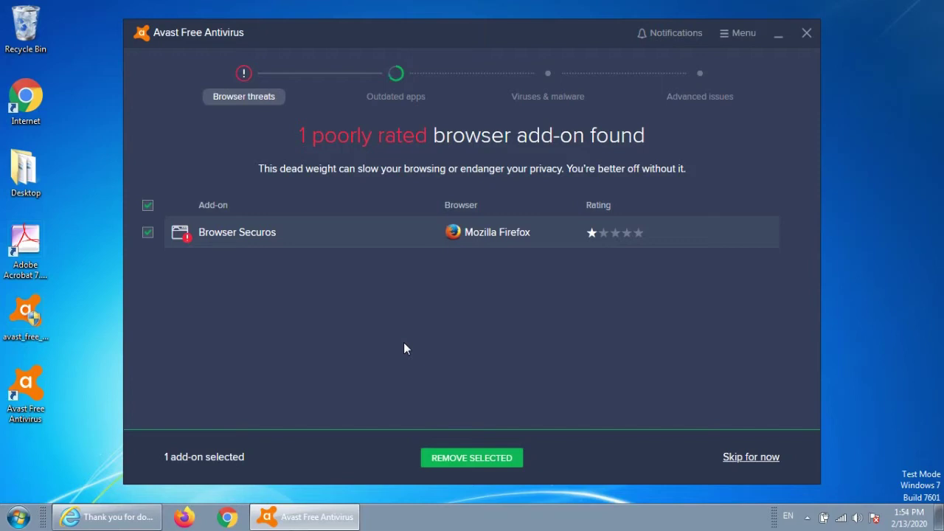
click(760, 460)
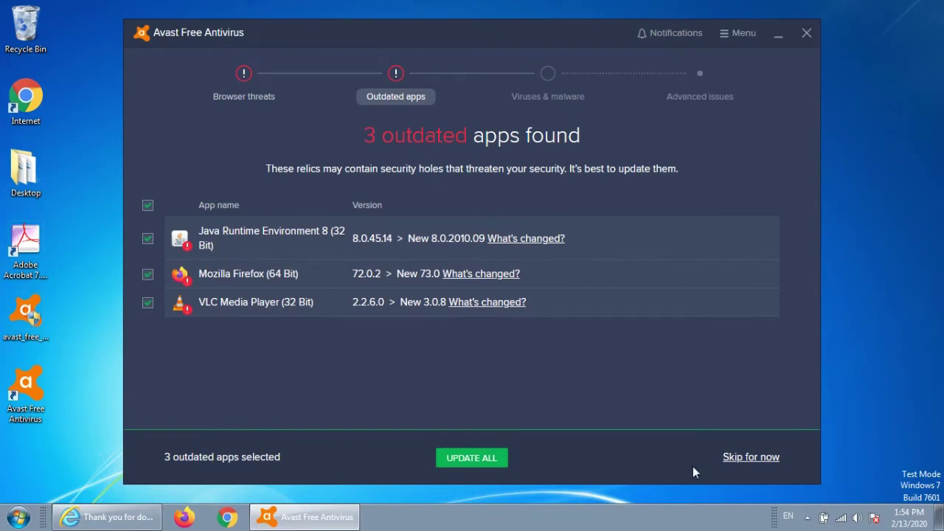
click(742, 458)
click(432, 290)
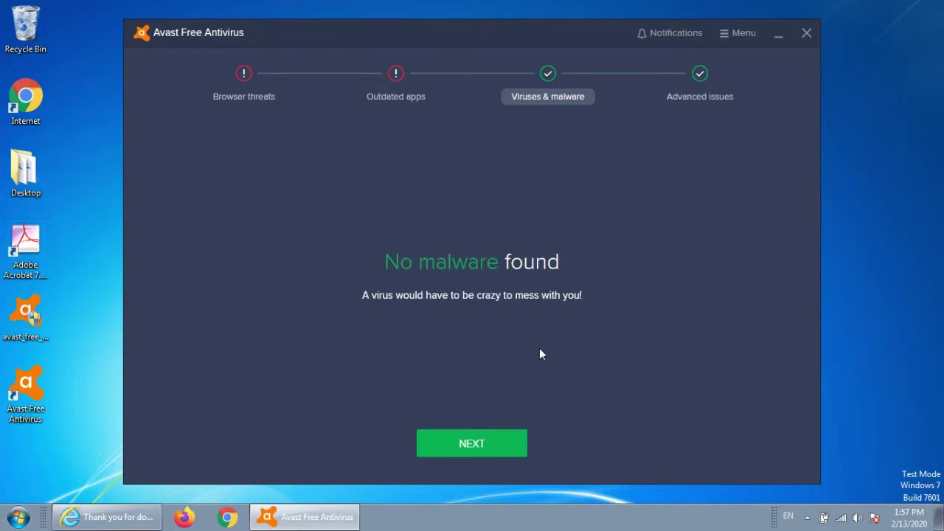
- Finish the first scan with Smart Scan scheduled to run once a month
click(469, 446)
click(489, 454)
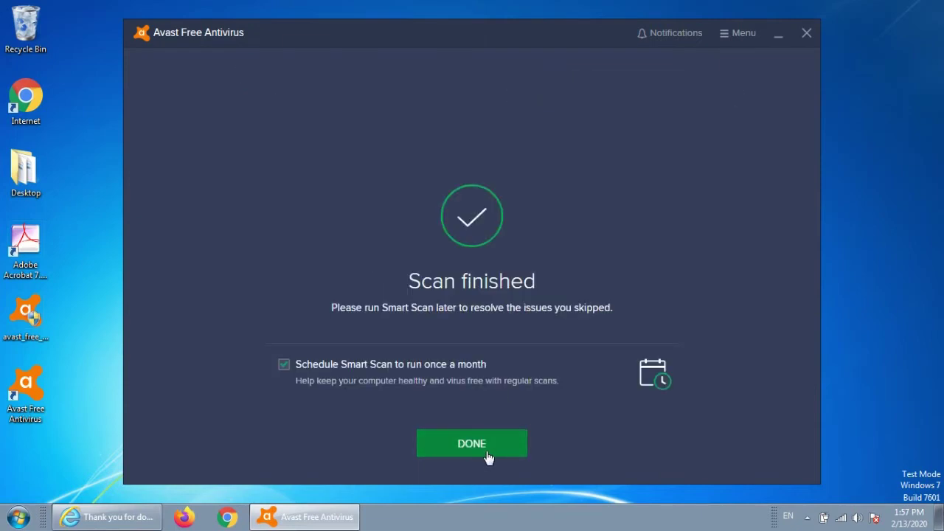
click(487, 456)
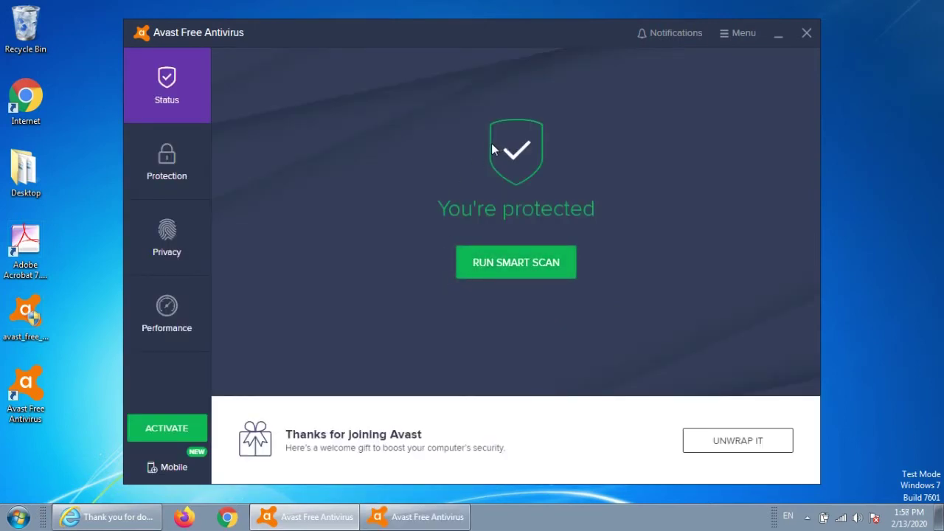
- Examine the available scan types in Virus Scans and the real-time defenses in Core Shields
click(161, 171)
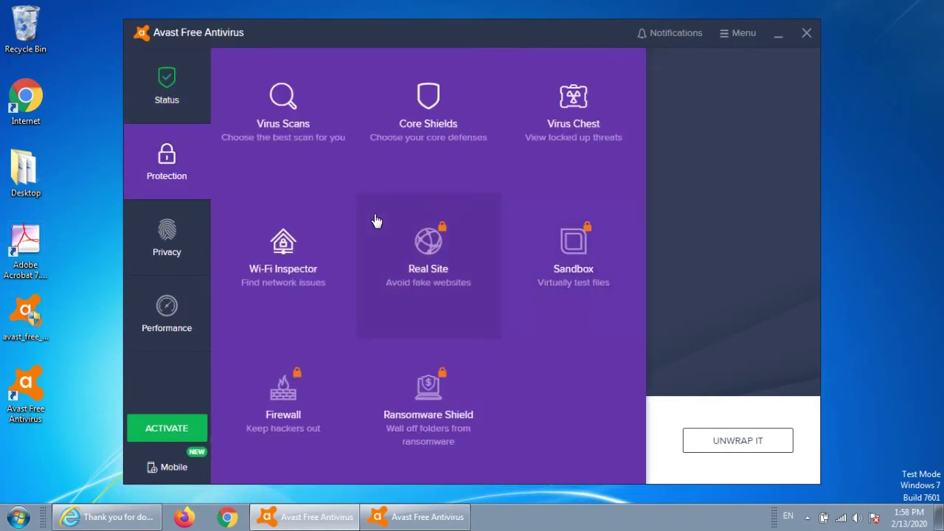
click(286, 116)
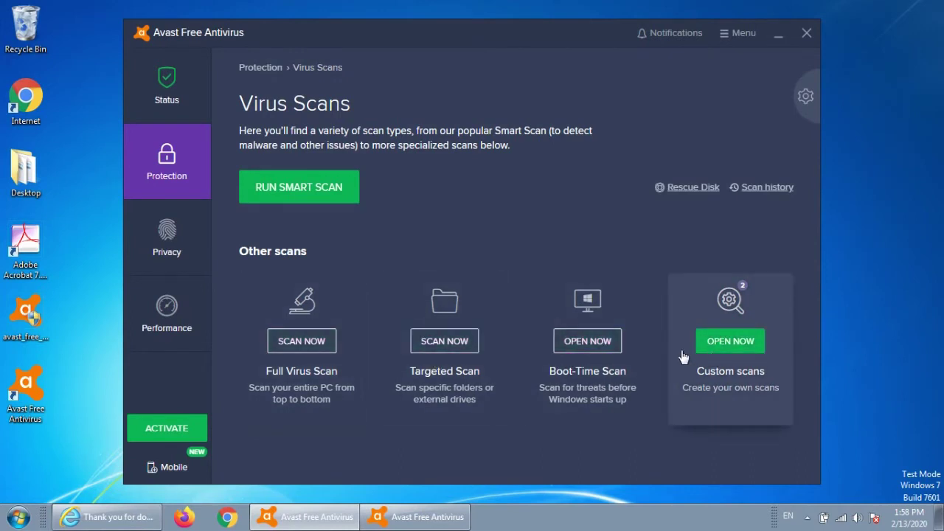
click(159, 171)
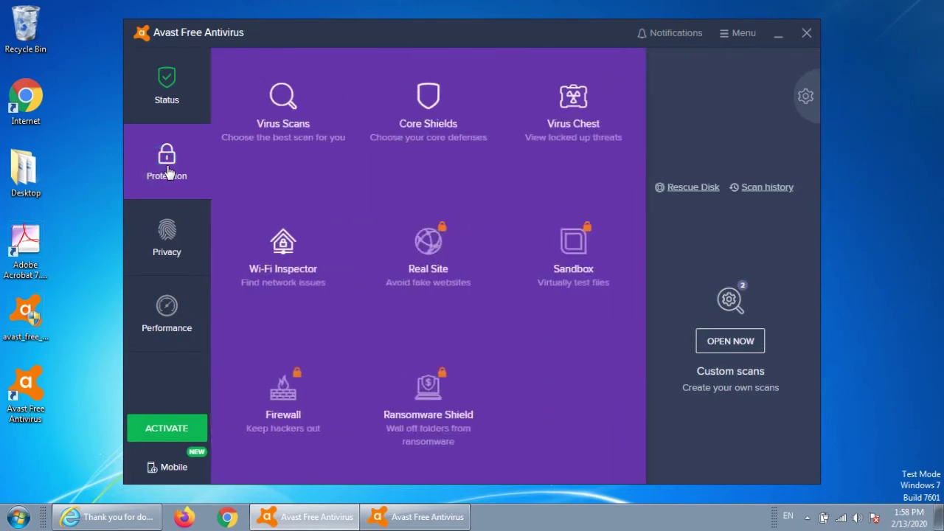
click(445, 124)
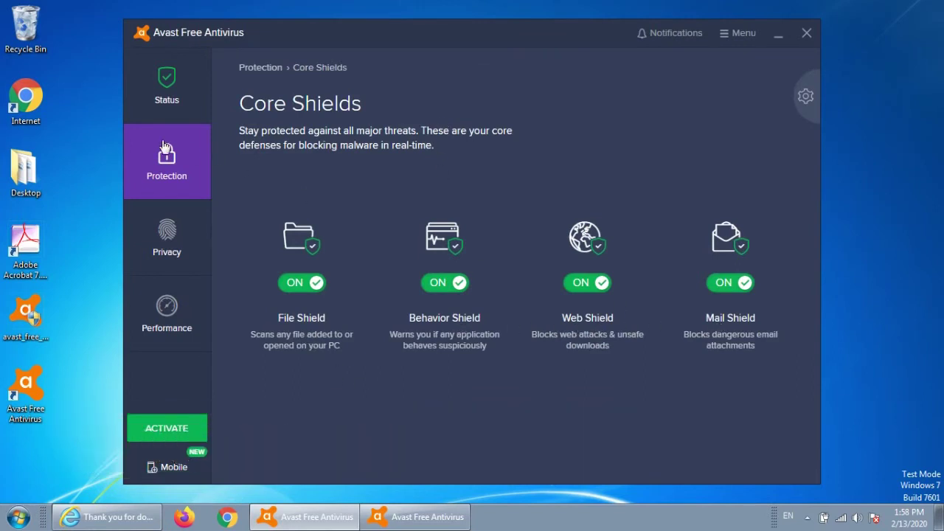
- Examine the Virus Chest and the Wi-Fi Inspector among the protection features
click(168, 169)
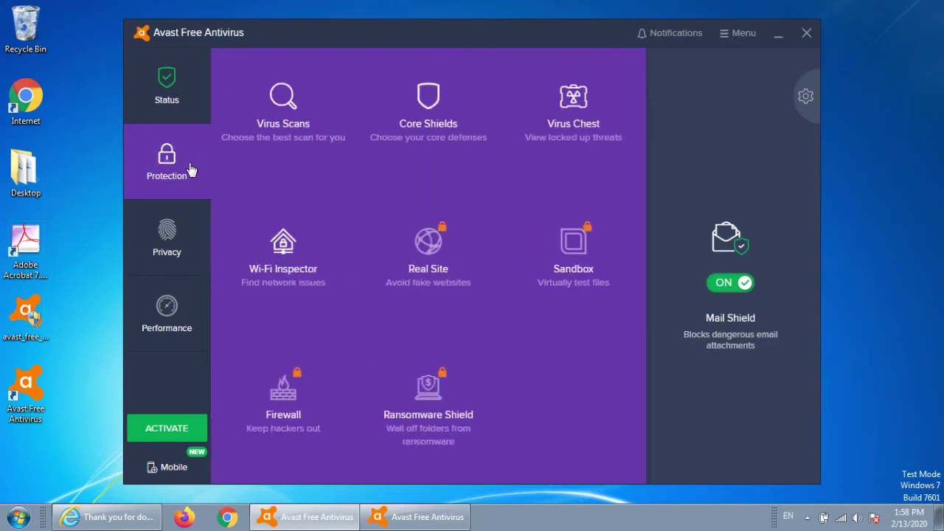
click(577, 111)
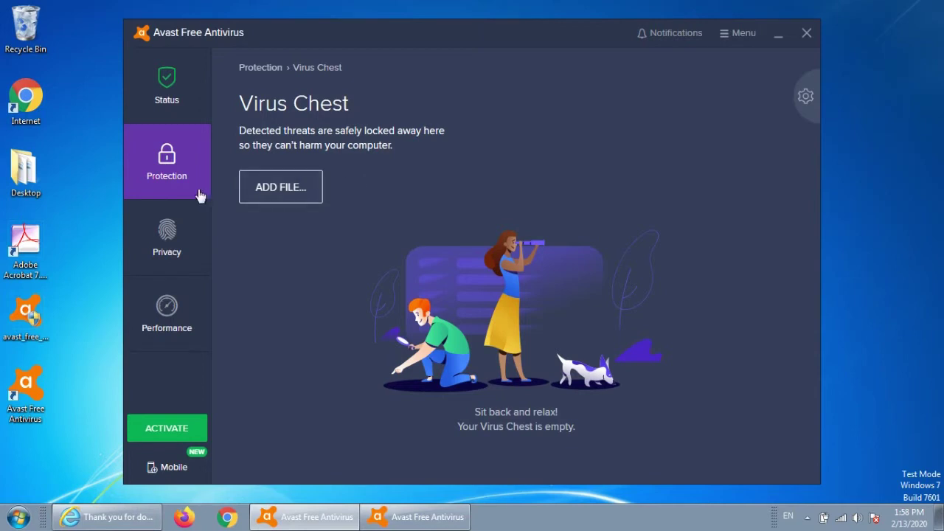
click(179, 179)
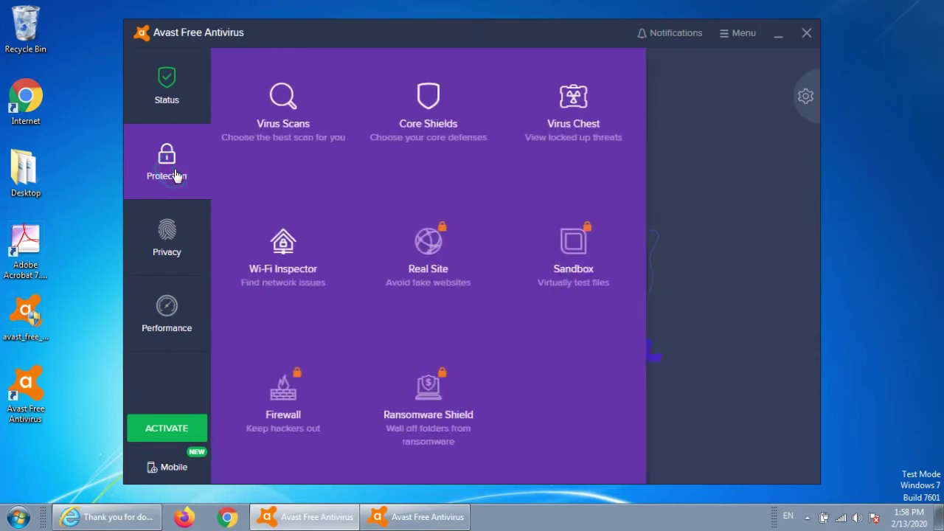
click(274, 258)
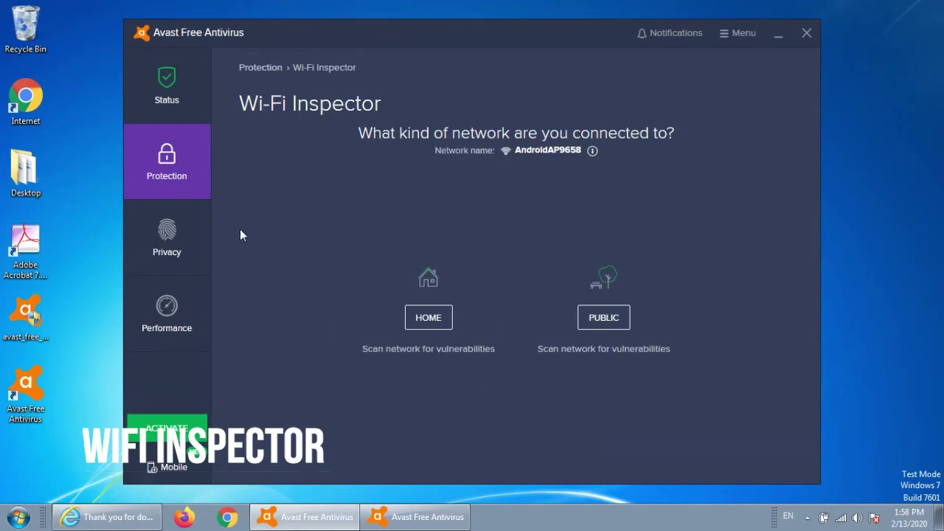
click(169, 160)
- Look over the Passwords and SecureLine VPN pages among the privacy features
click(168, 243)
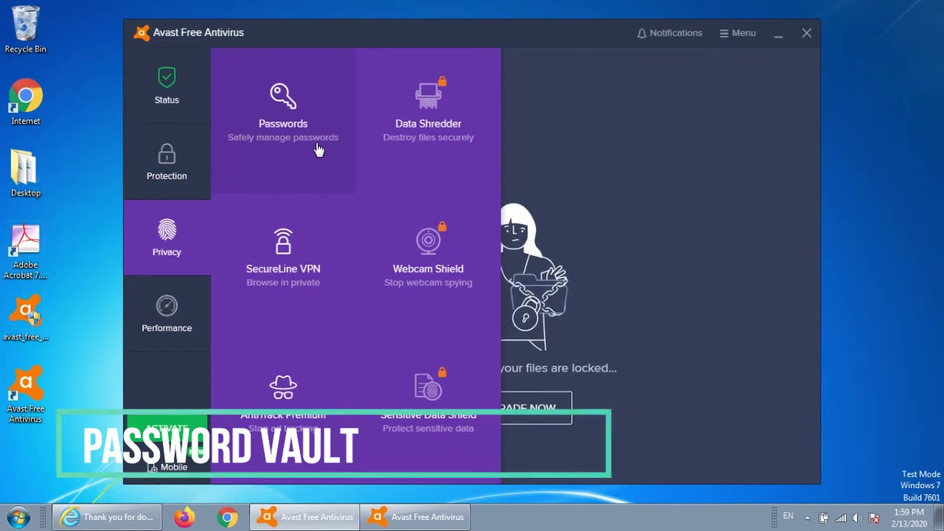
click(288, 108)
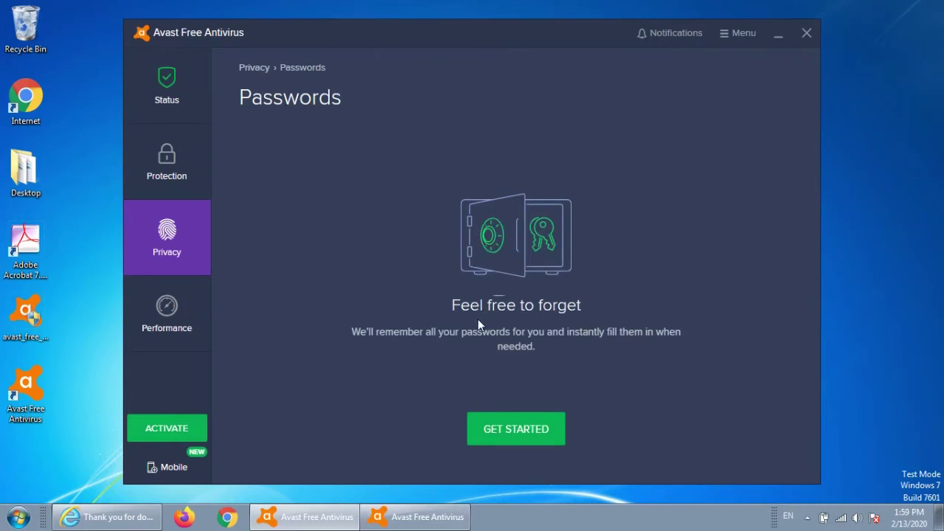
click(174, 238)
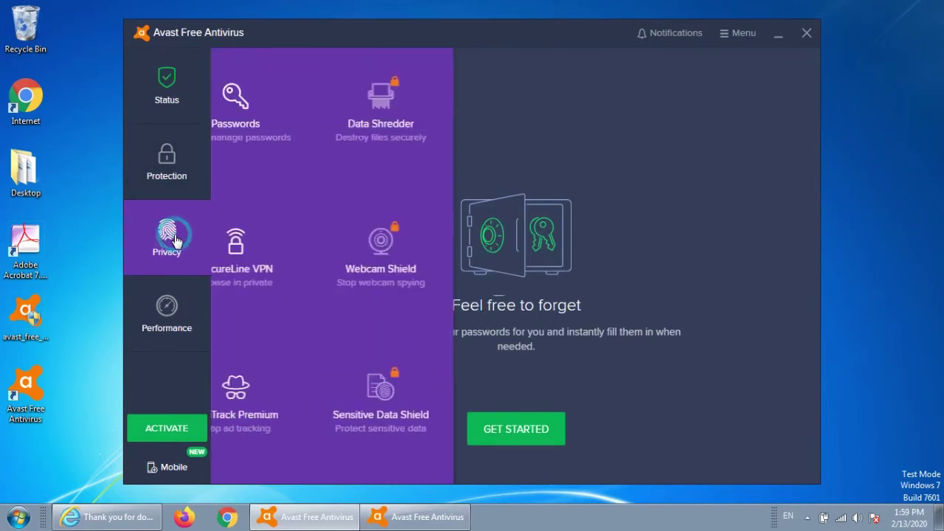
click(282, 260)
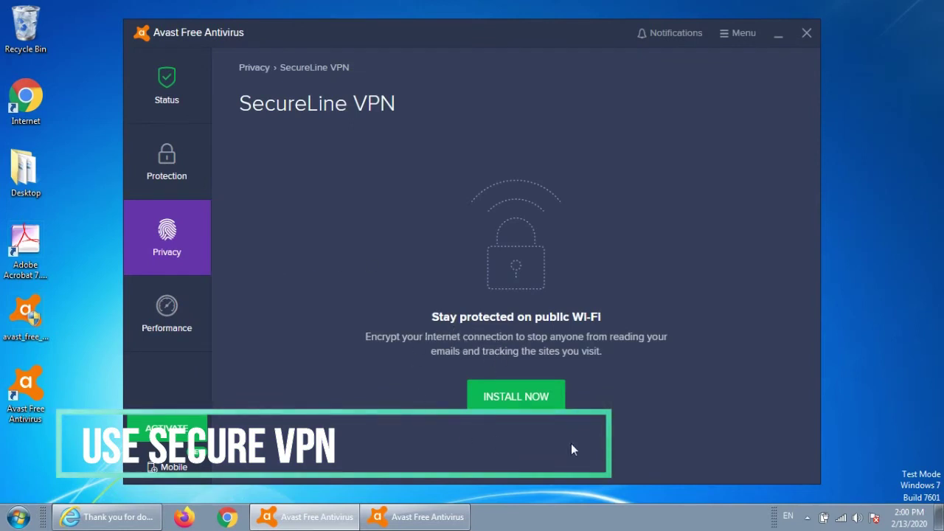
click(177, 245)
- Look over Cleanup Premium and read through the outdated and up-to-date apps in Software Updater
click(167, 325)
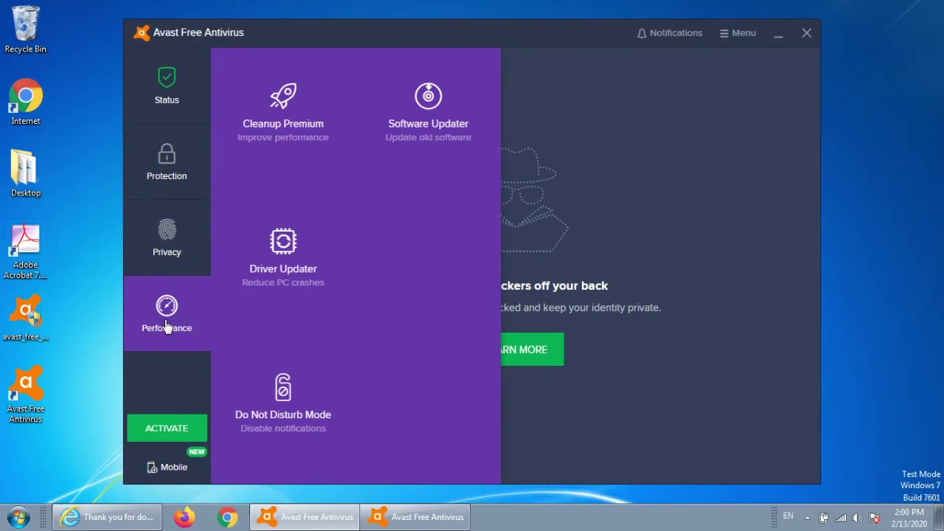
click(280, 118)
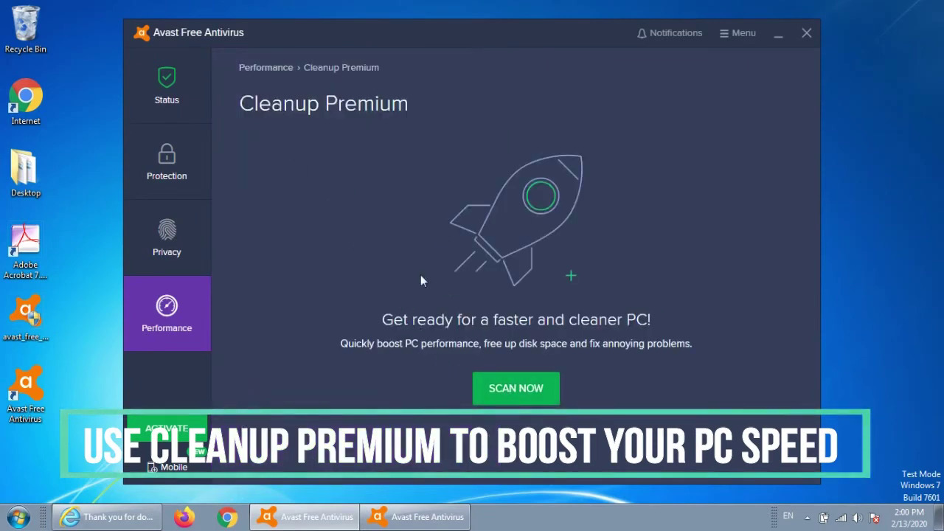
click(169, 322)
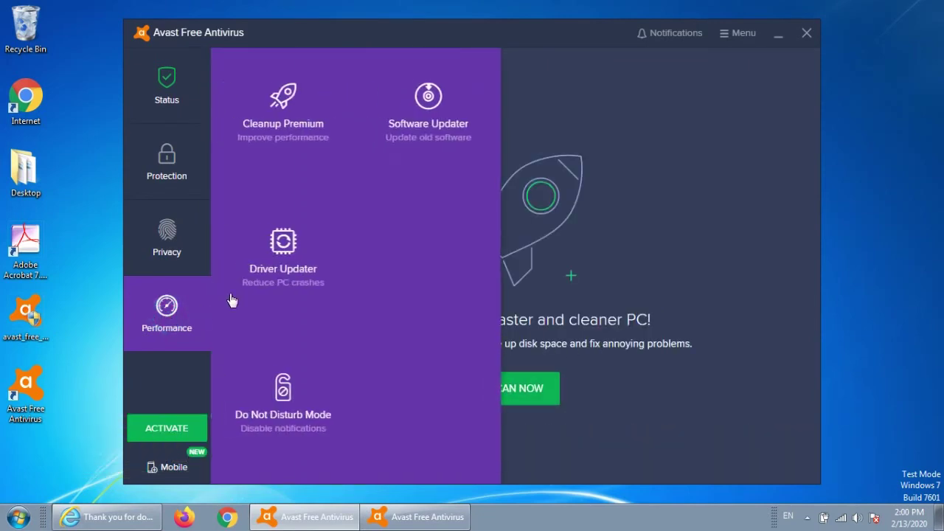
click(439, 121)
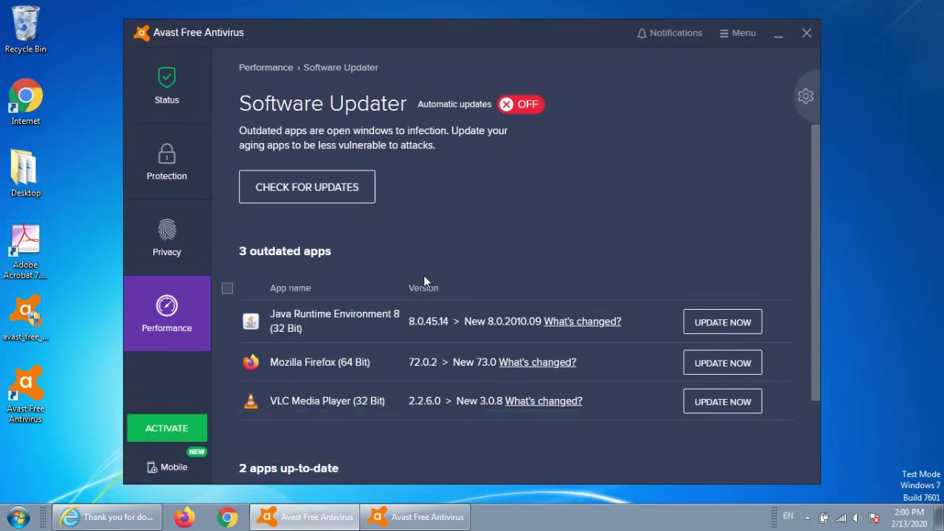
scroll(463, 335, down, 3)
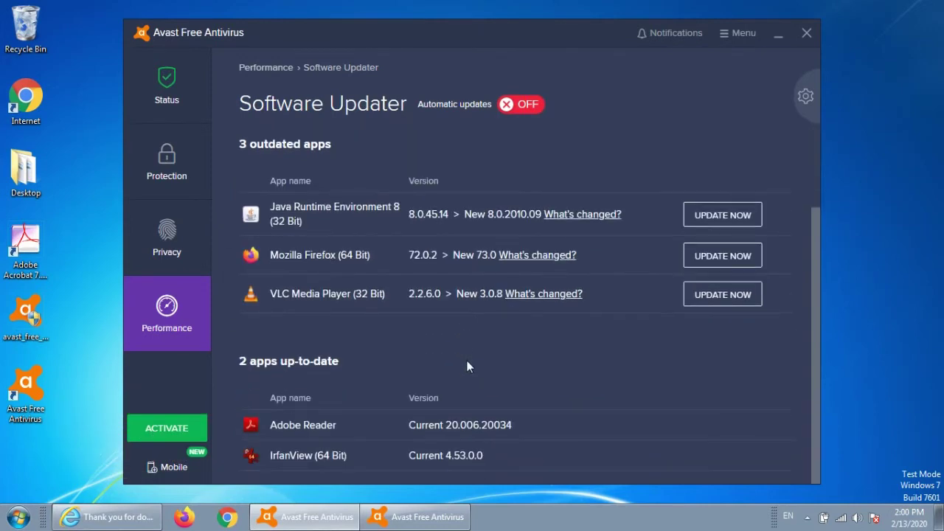
scroll(467, 377, up, 3)
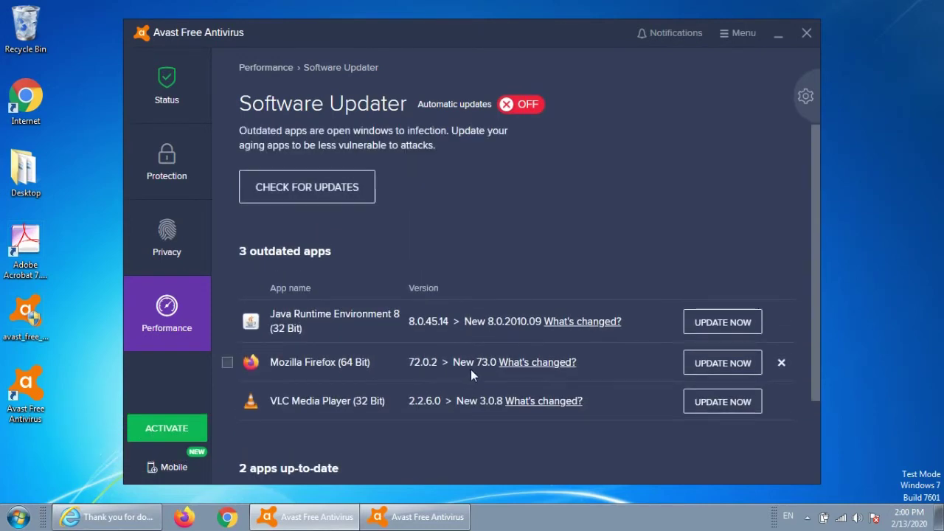
- View the Driver Updater page among the performance features
click(168, 310)
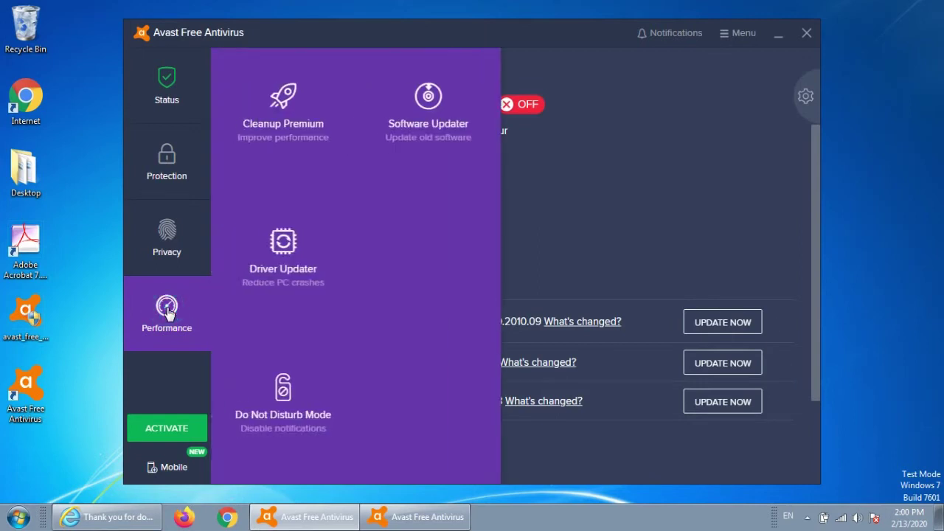
click(276, 252)
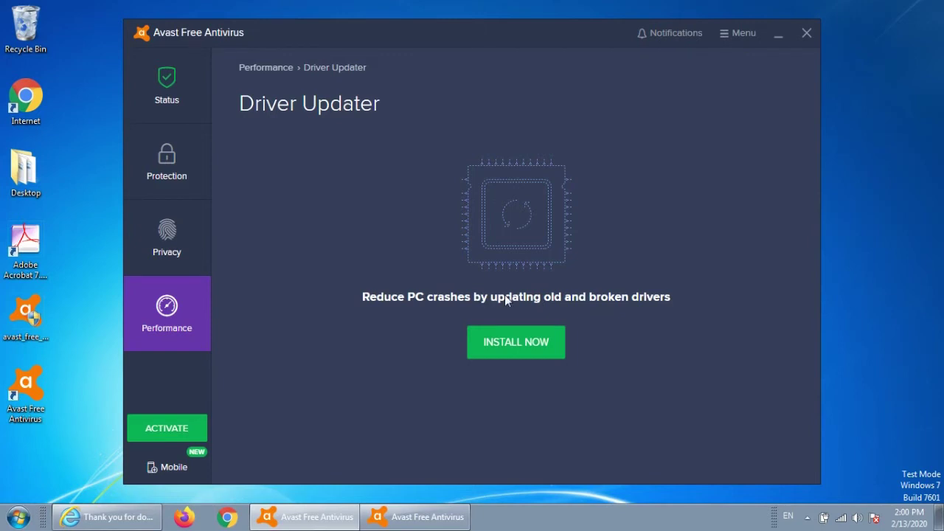
- View the Do Not Disturb Mode page among the performance features and open its settings
click(177, 331)
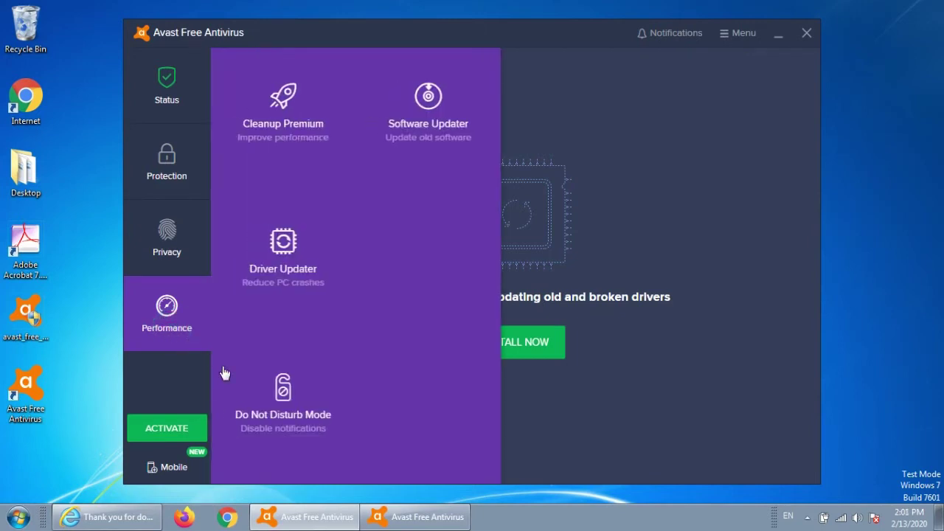
click(295, 406)
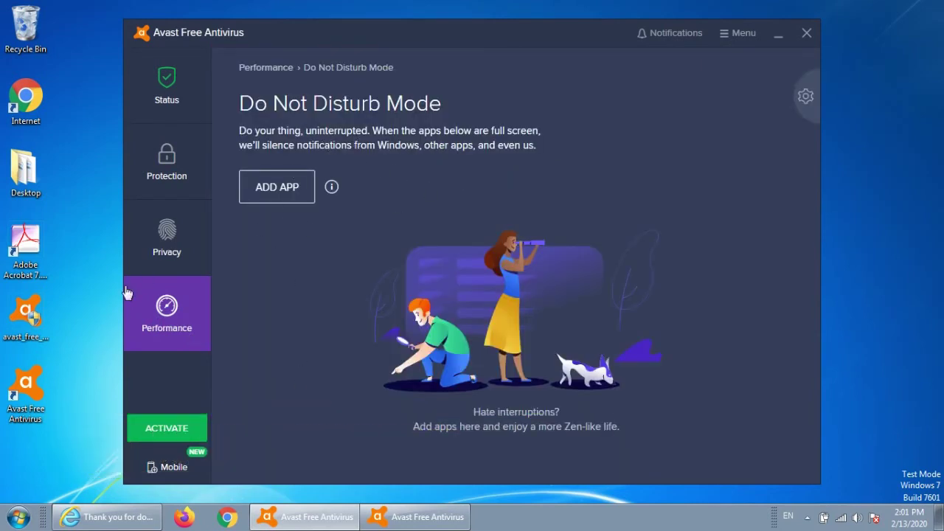
click(161, 322)
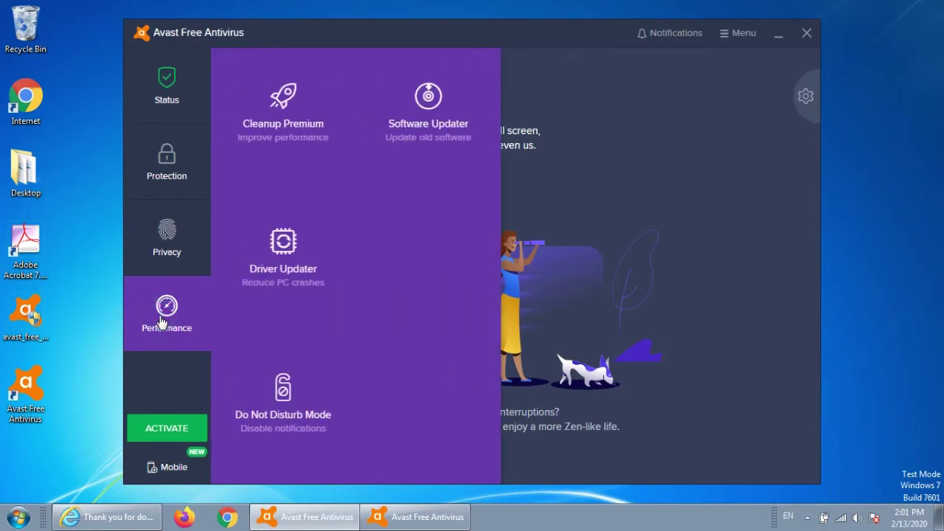
click(726, 249)
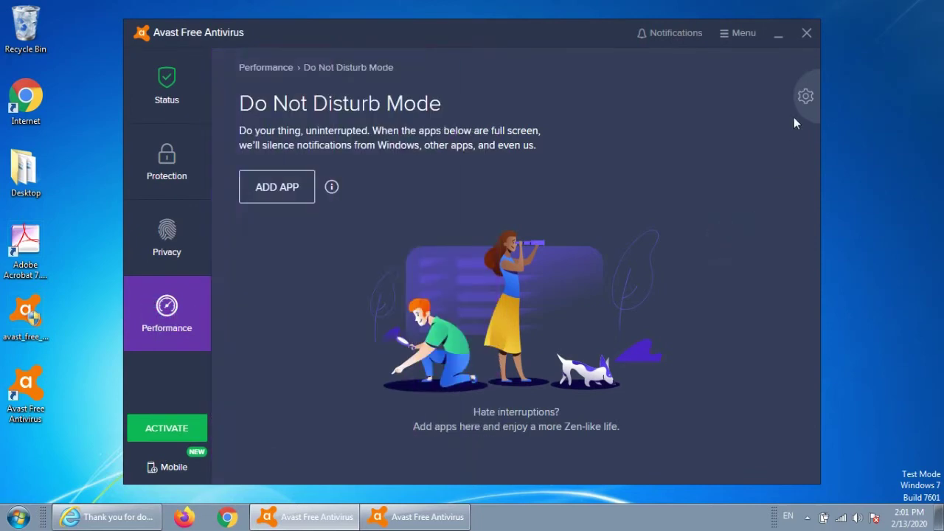
click(807, 97)
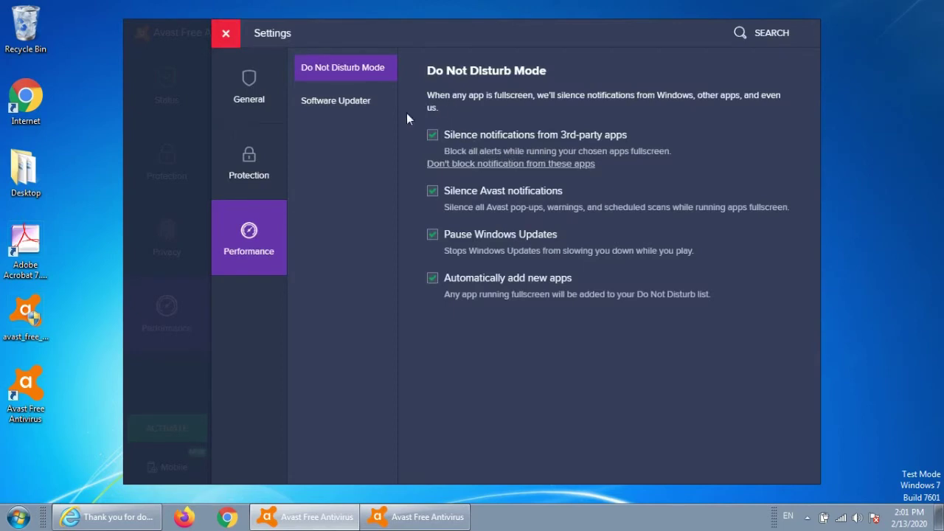
- Look over the general language and notification settings, expanding the update options for virus definitions and the application
click(247, 84)
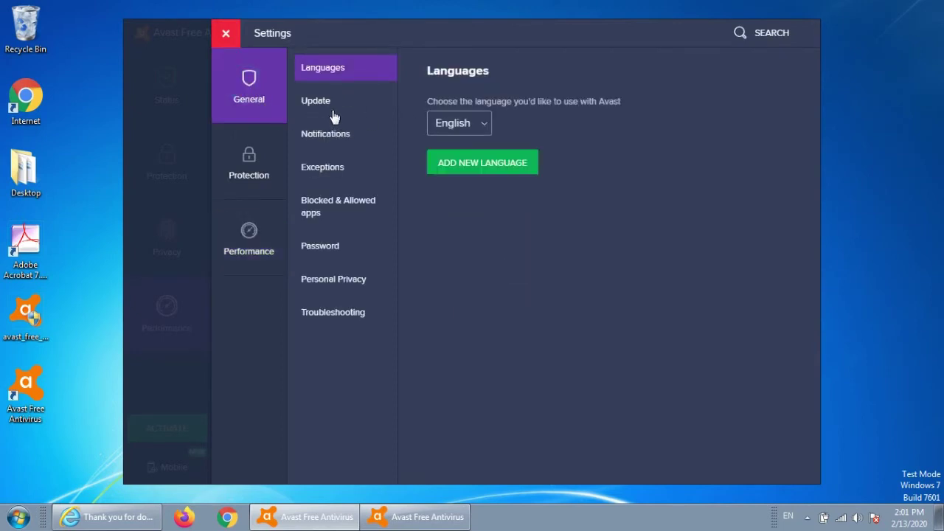
click(310, 107)
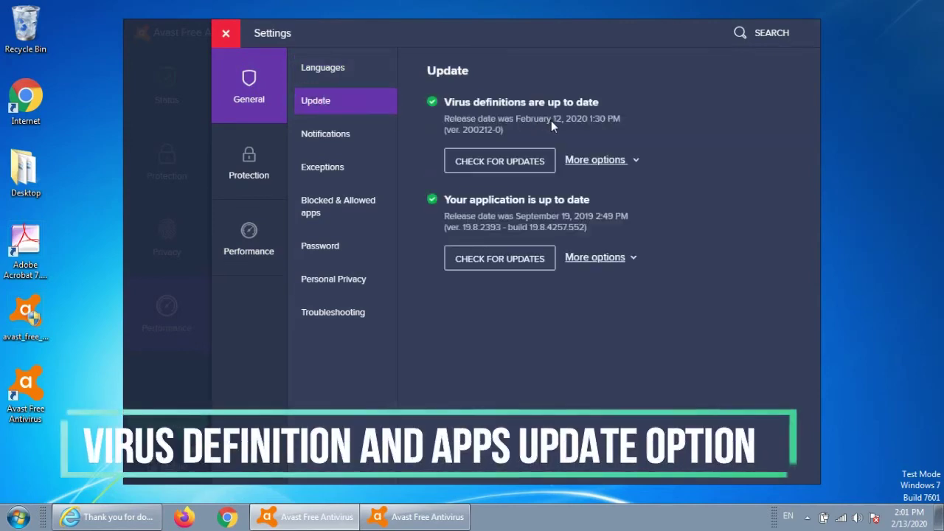
click(598, 160)
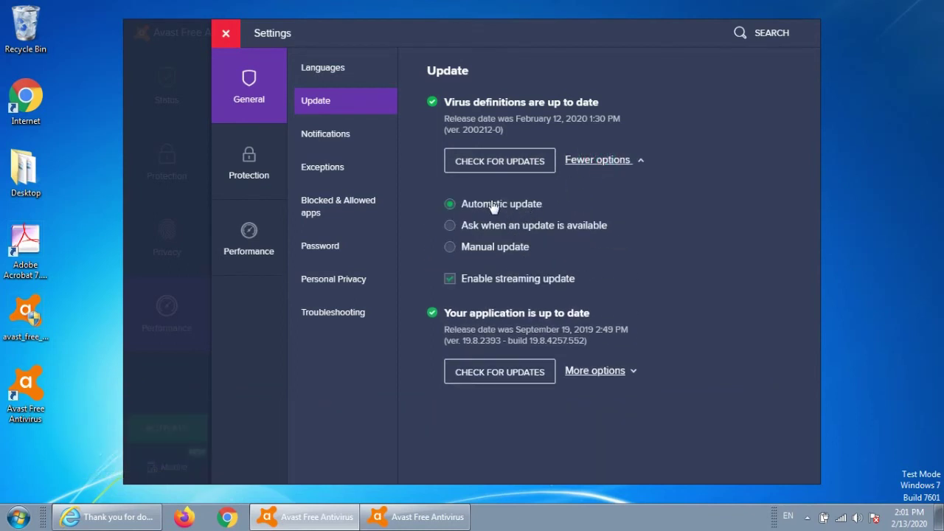
click(587, 372)
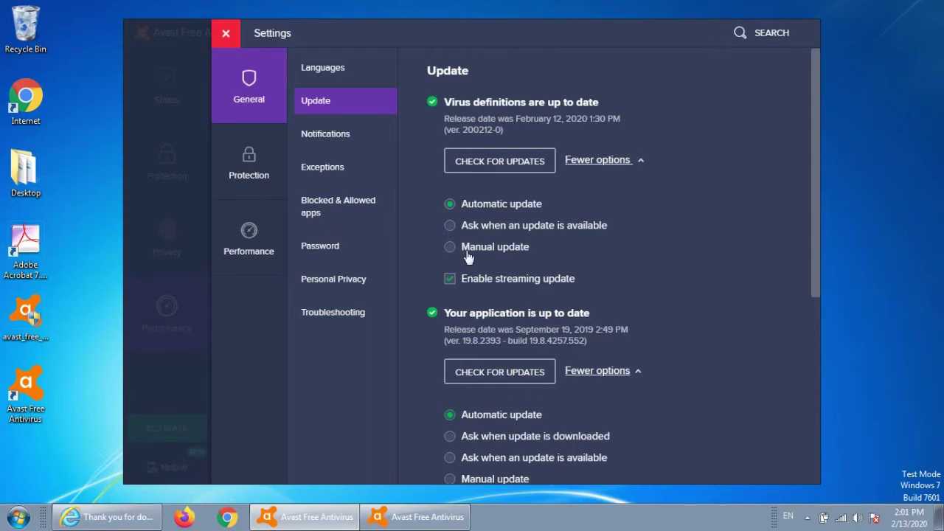
click(329, 146)
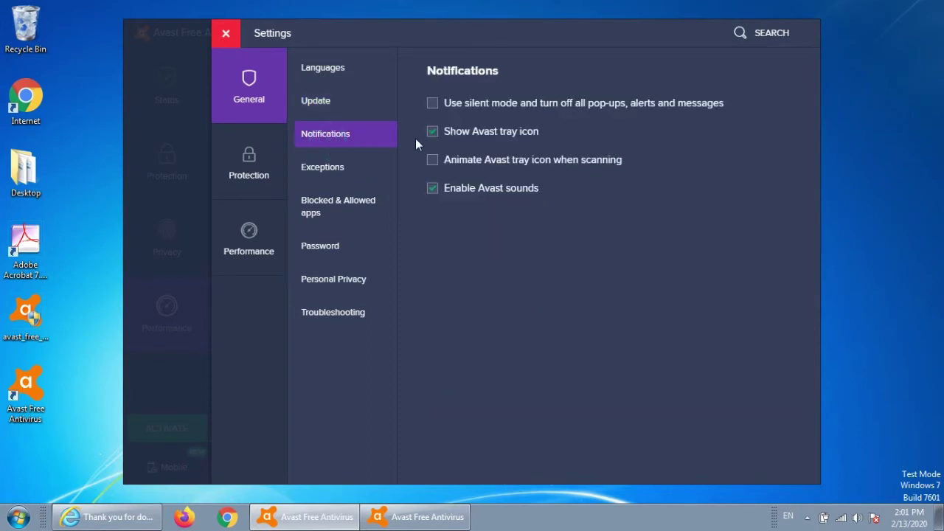
- Explore adding an exception in the general settings, including browsing for areas, and close without adding one
click(325, 170)
click(452, 127)
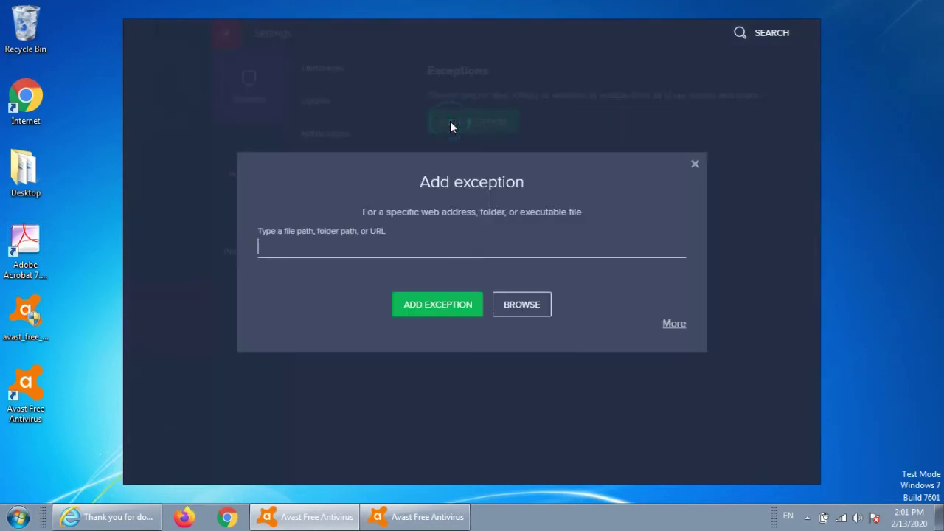
click(523, 314)
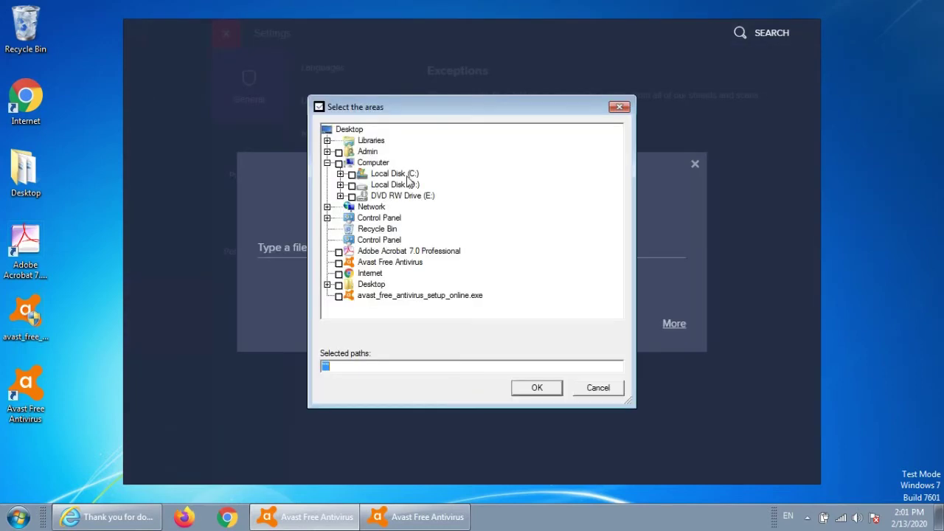
click(604, 390)
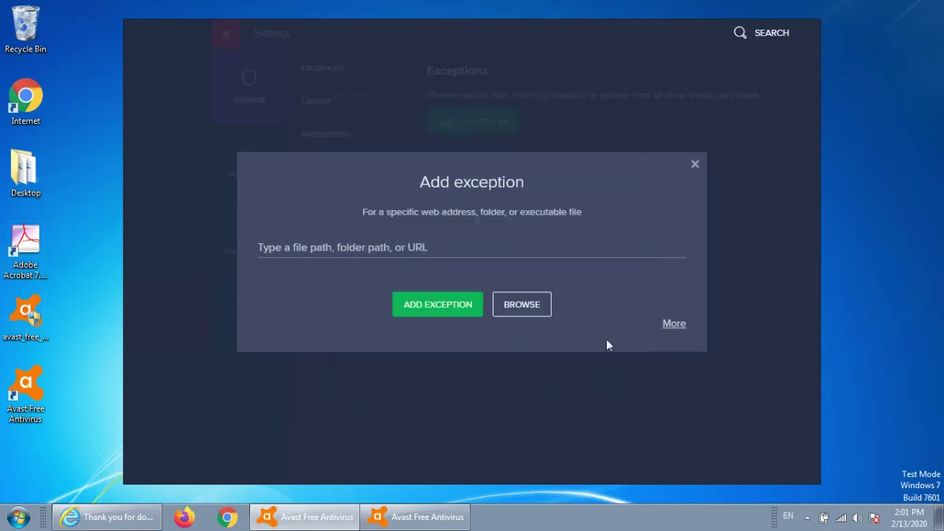
click(695, 165)
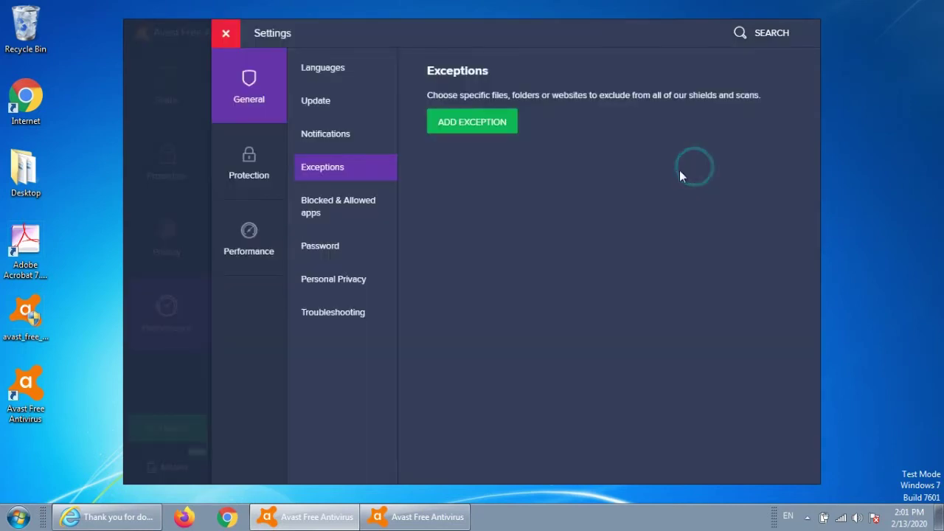
- Look over the Blocked & Allowed apps, Password and Personal Privacy pages in the general settings
click(333, 210)
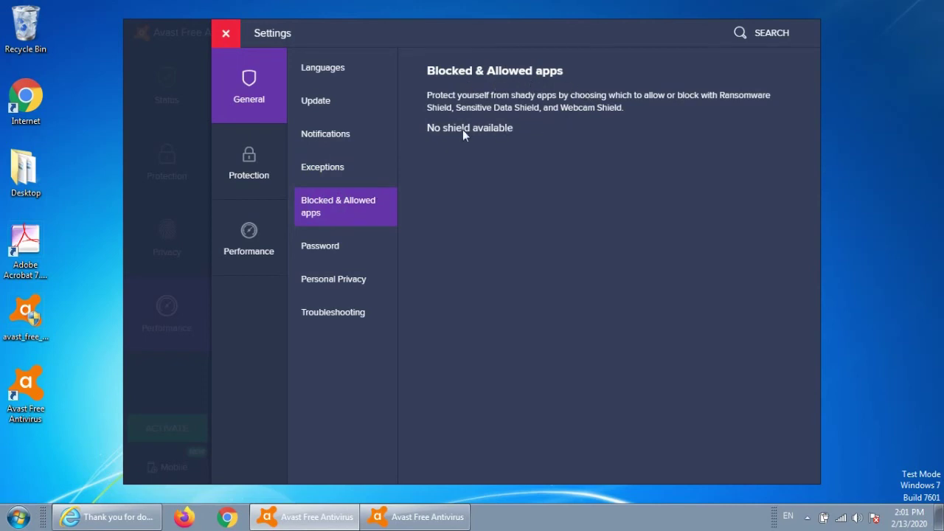
click(322, 254)
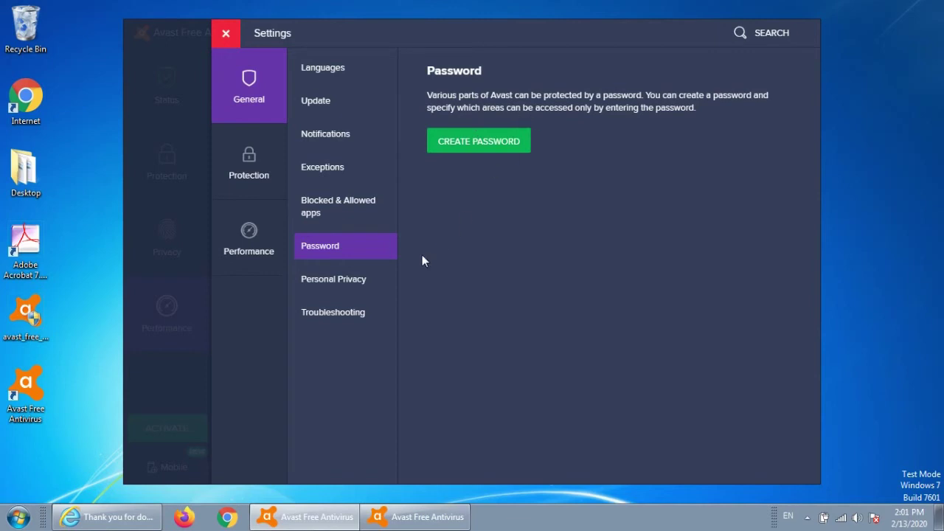
click(339, 280)
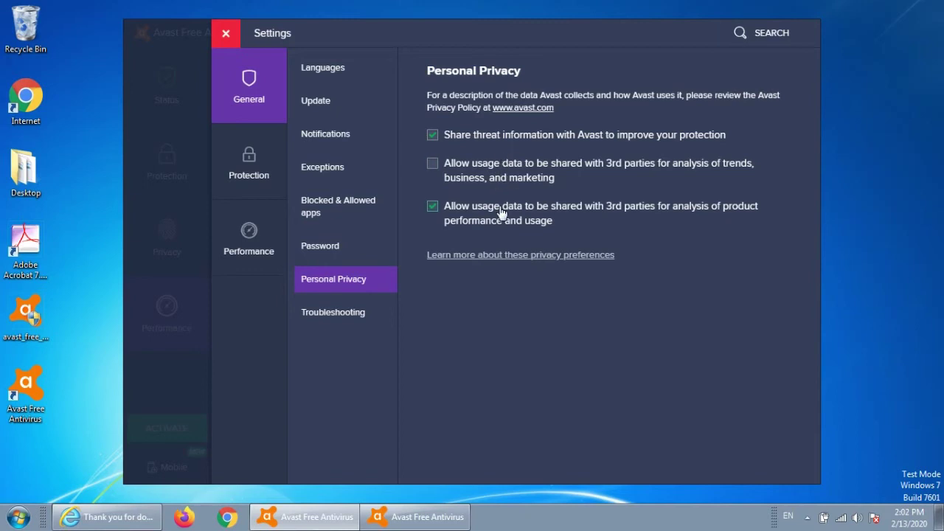
- Read through the Troubleshooting settings, including repair, settings backup, reset and debug logging
click(333, 320)
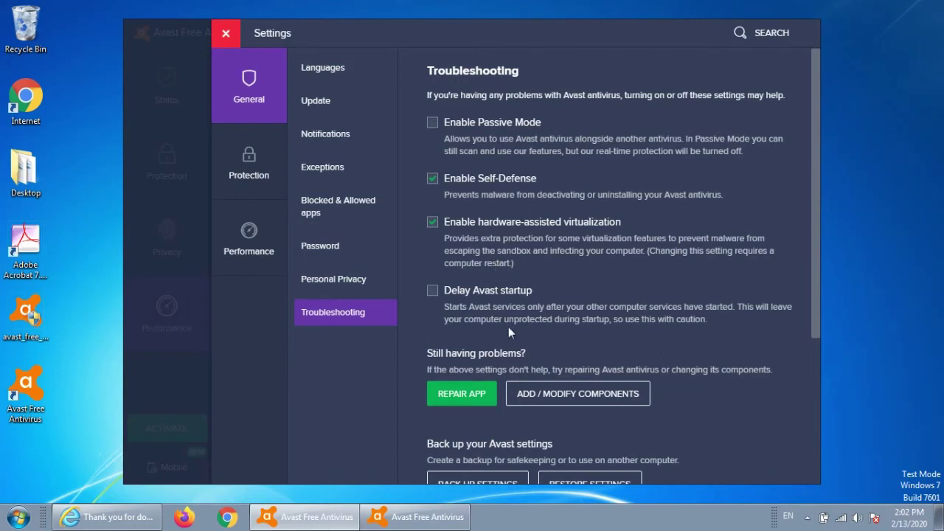
scroll(510, 328, down, 1)
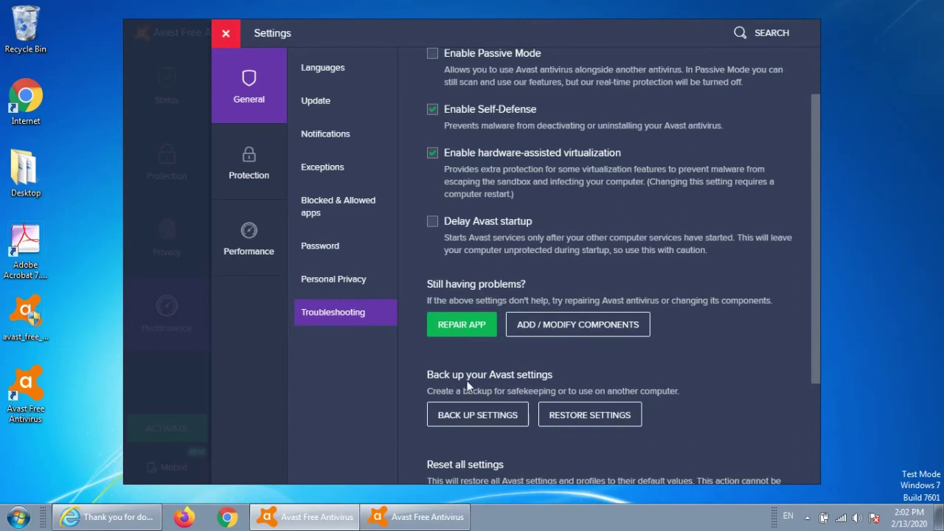
scroll(470, 383, down, 4)
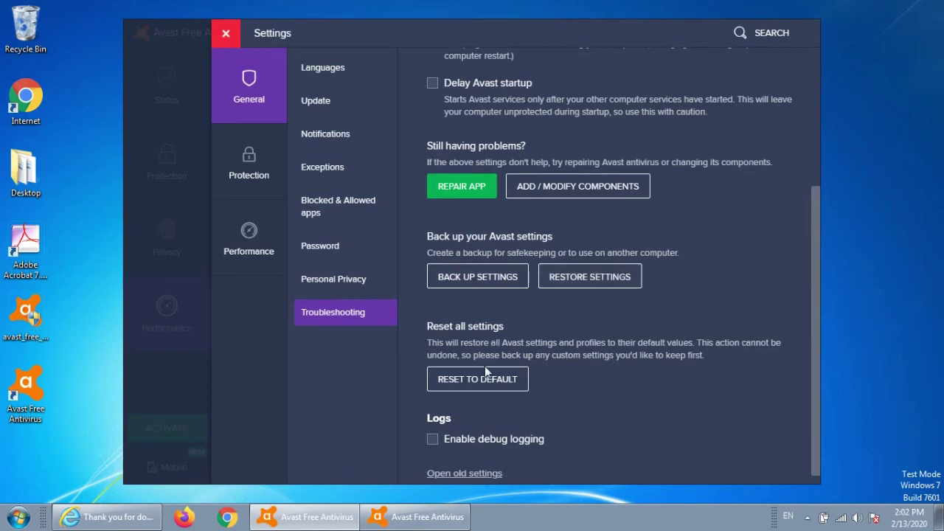
scroll(490, 442, down, 1)
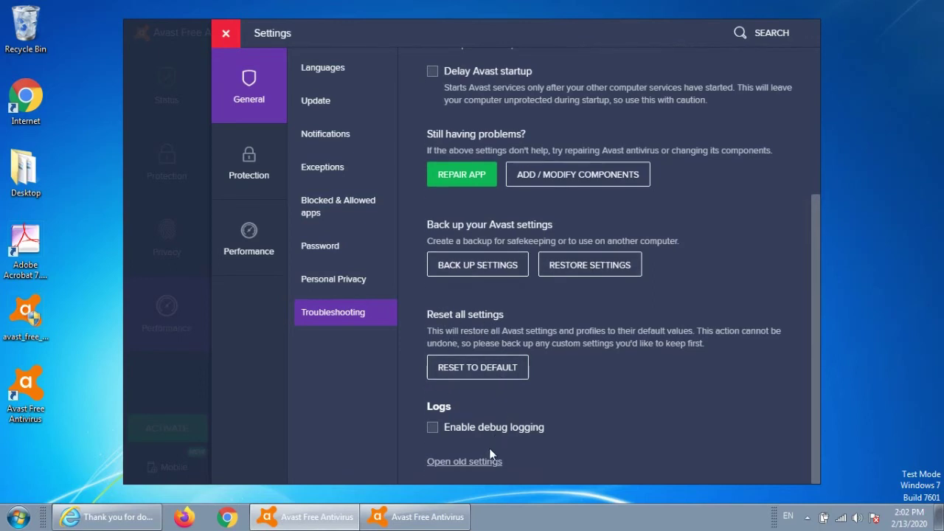
- Review the Virus Scans protection settings for the full, targeted, explorer and boot-time scans
click(256, 165)
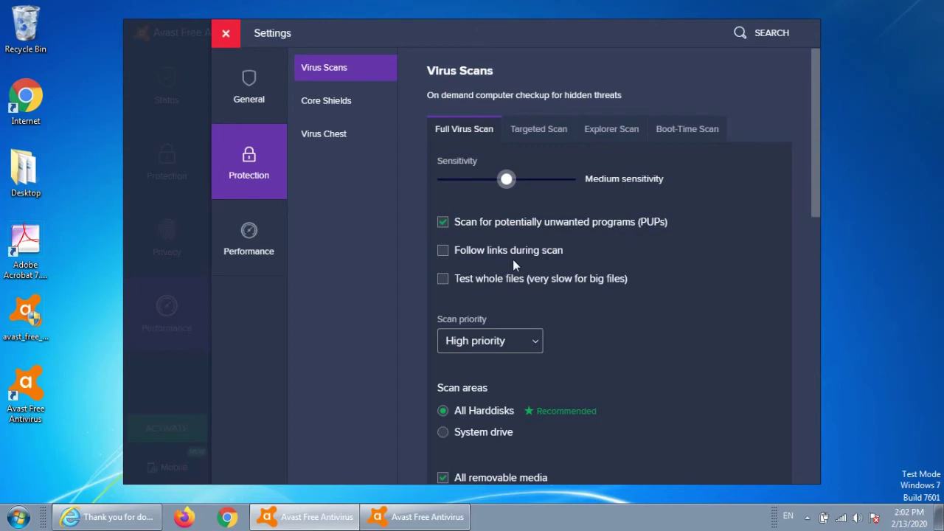
scroll(568, 364, down, 1)
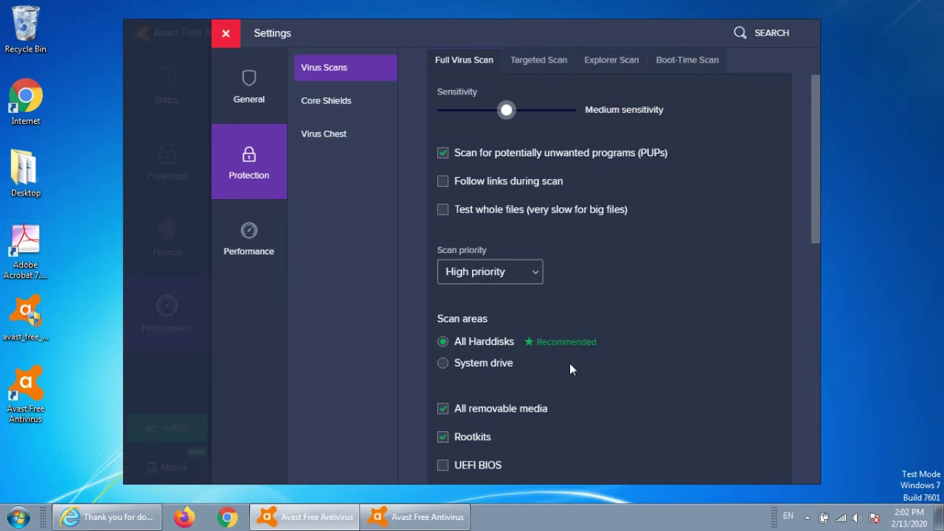
scroll(568, 368, up, 1)
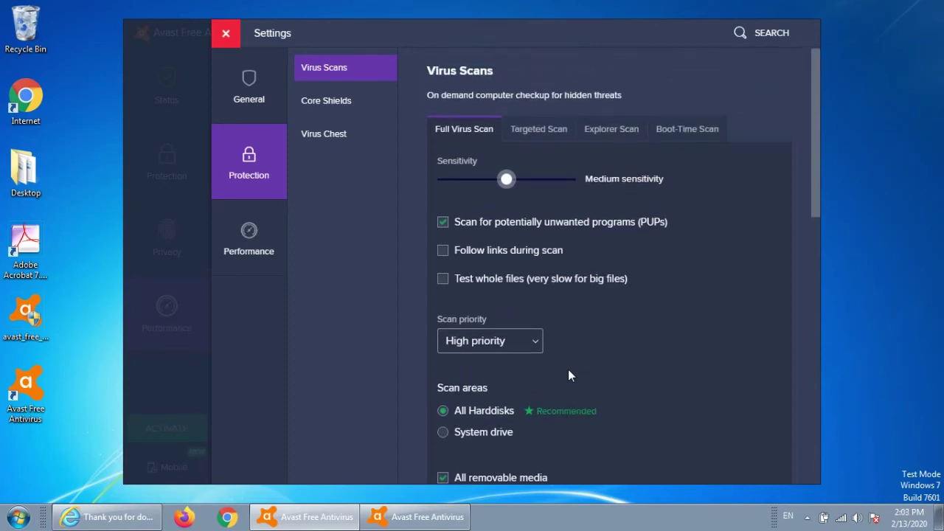
click(533, 132)
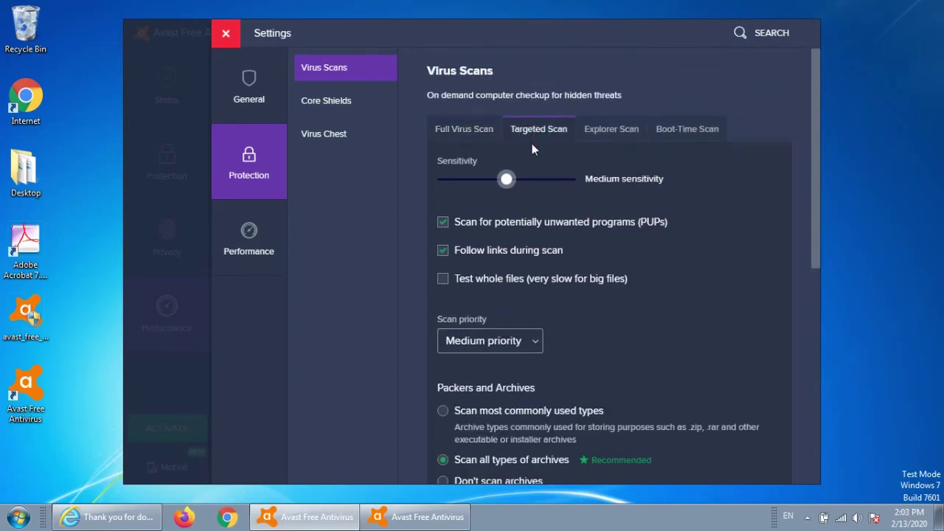
click(609, 132)
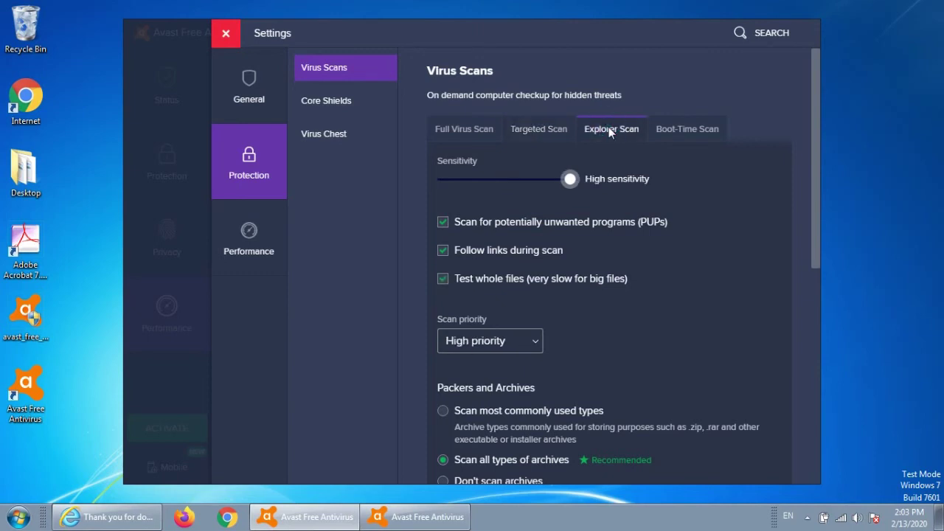
click(678, 134)
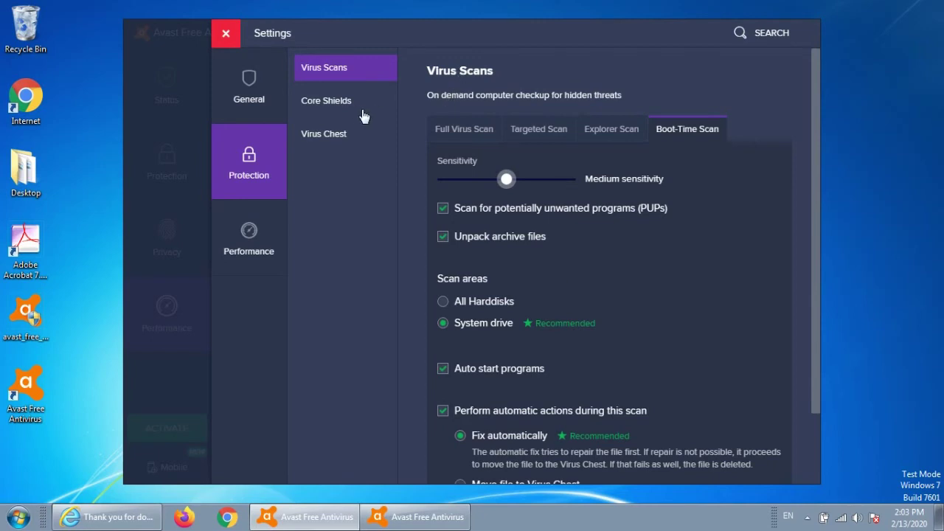
- Read through the Core Shields settings down to the File Shield options
click(331, 108)
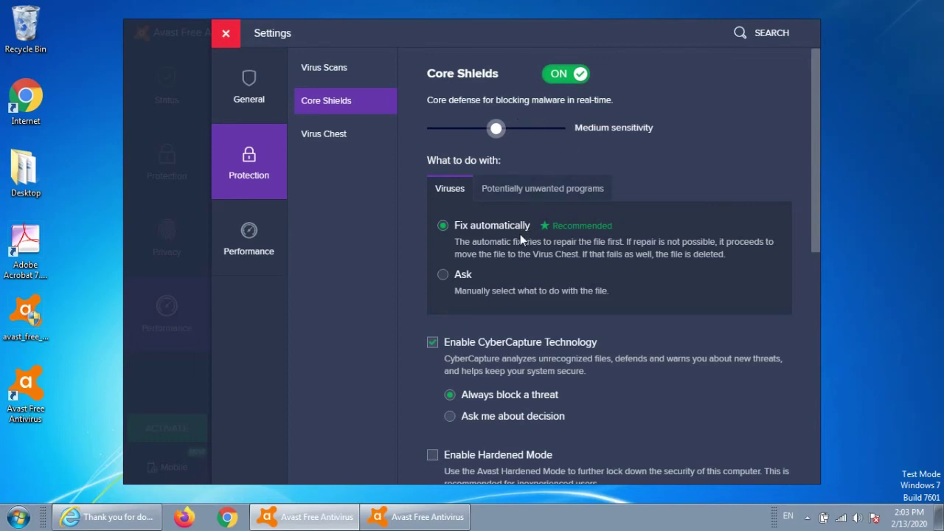
scroll(520, 236, down, 3)
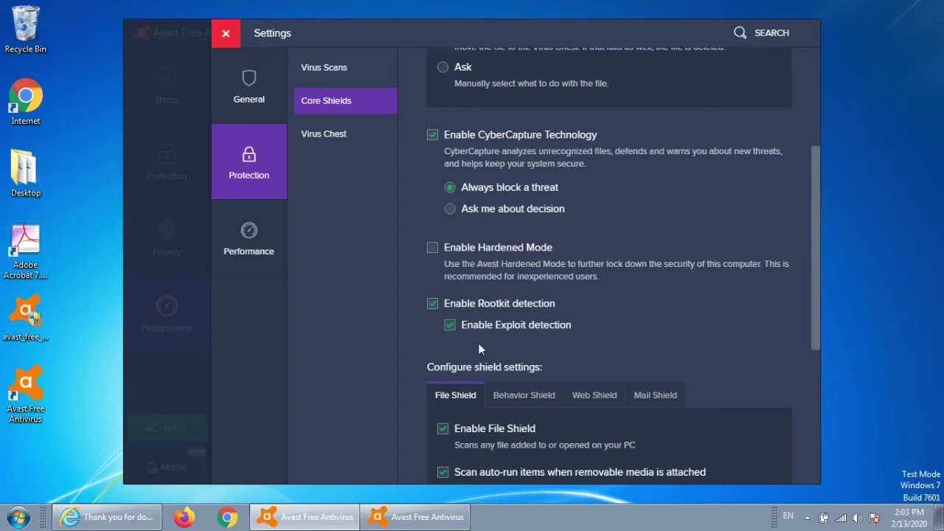
scroll(495, 406, down, 2)
scroll(494, 411, down, 4)
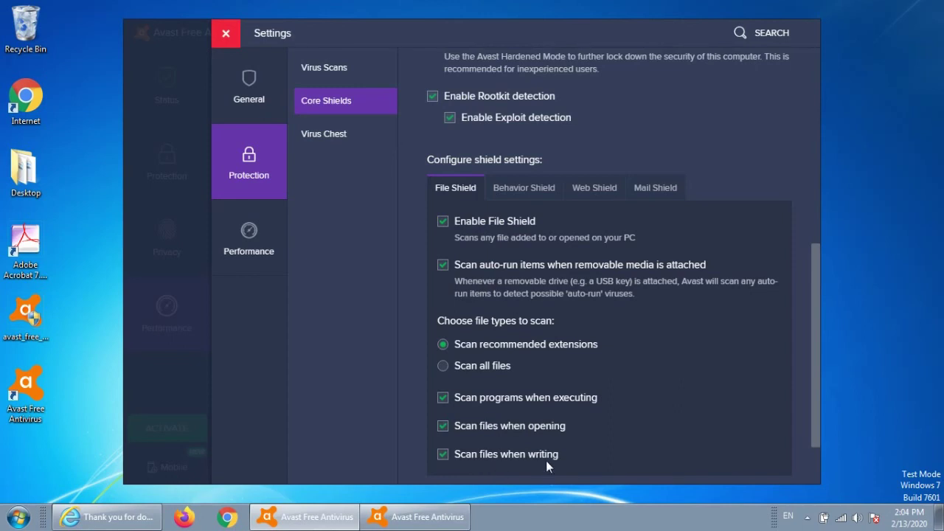
- Review the Behavior Shield and Web Shield options in the Core Shields settings
click(542, 186)
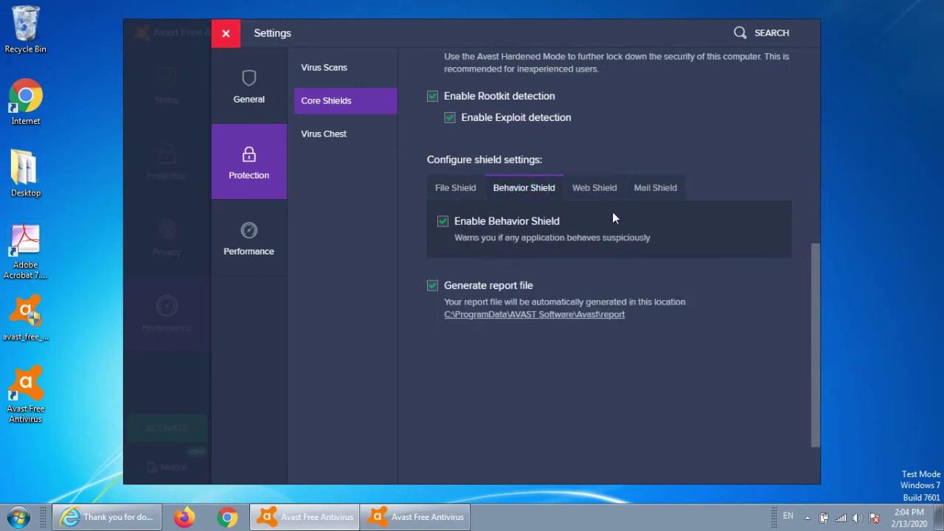
click(597, 190)
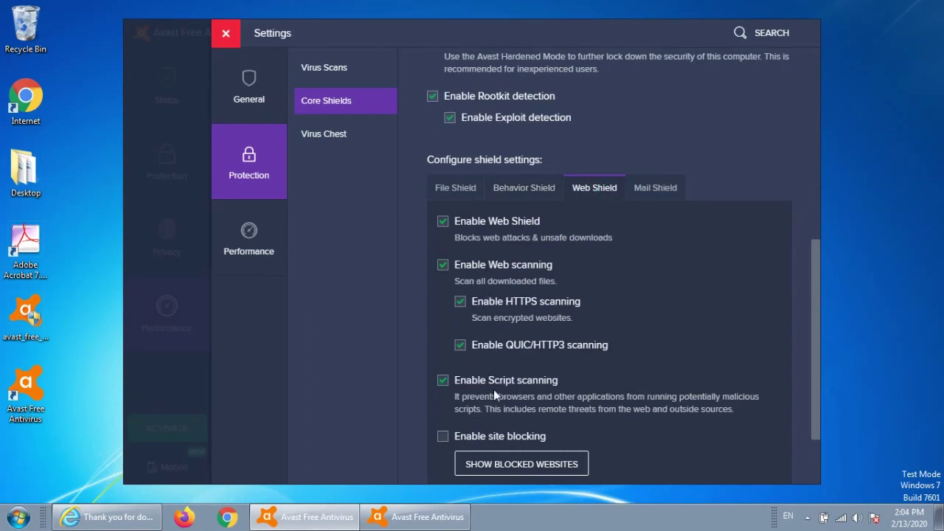
scroll(509, 398, down, 2)
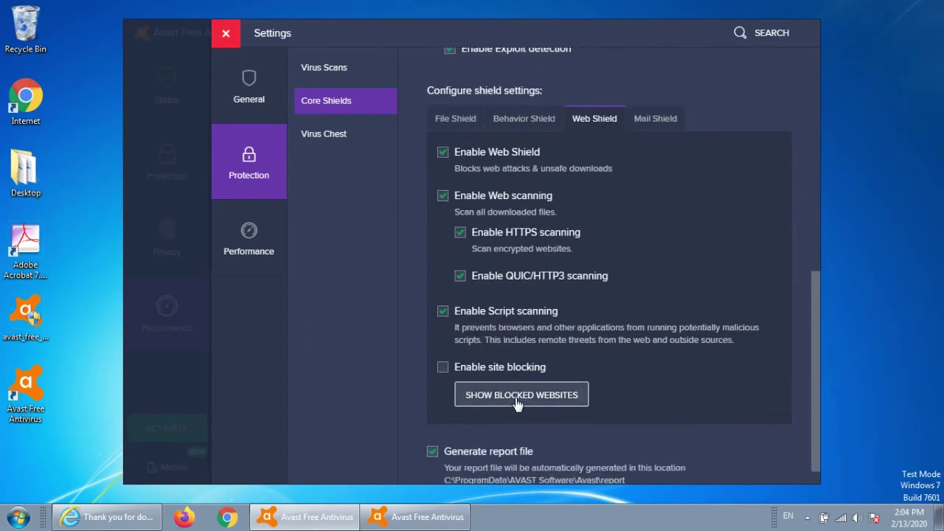
- Turn on site blocking for the Web Shield, inspect the blocked websites list, and turn site blocking back off
click(442, 367)
click(514, 398)
click(489, 216)
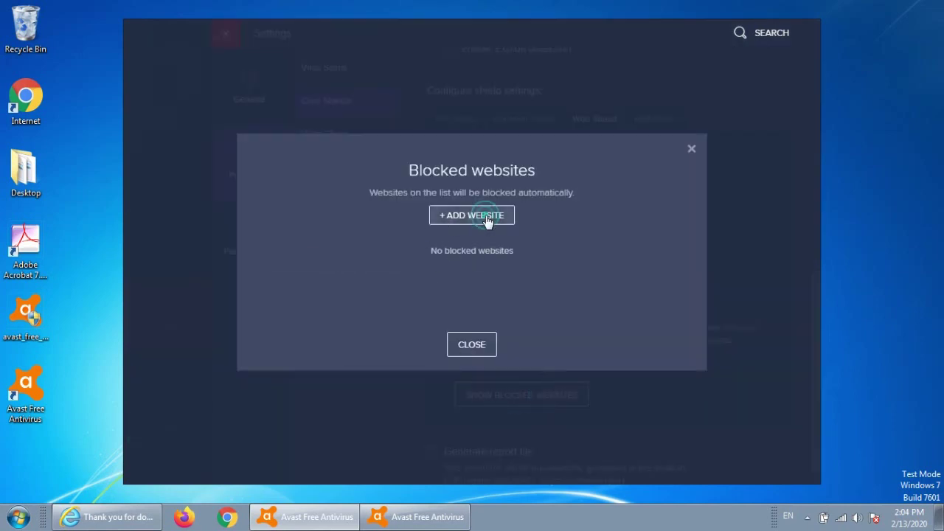
click(477, 347)
click(486, 369)
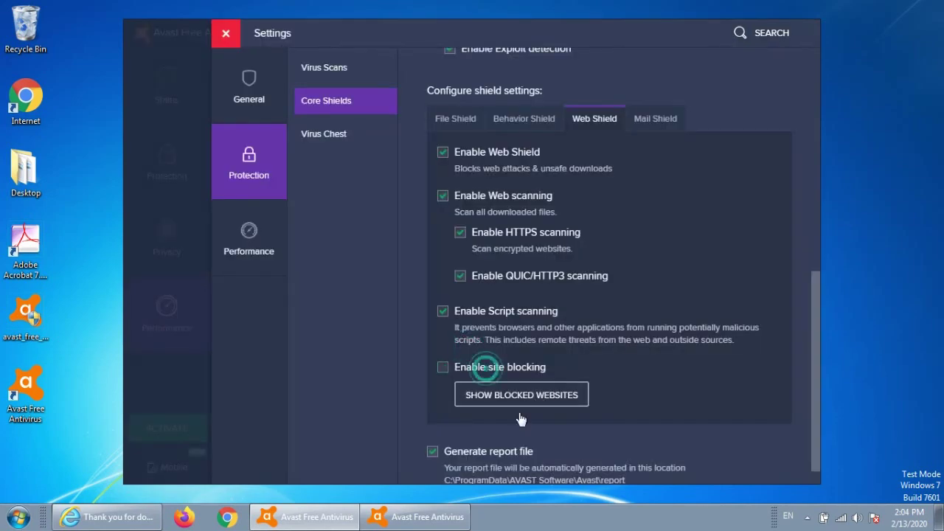
- Review the Mail Shield options in the Core Shields settings, including email scanning, signature and virus subject marking
scroll(499, 437, down, 1)
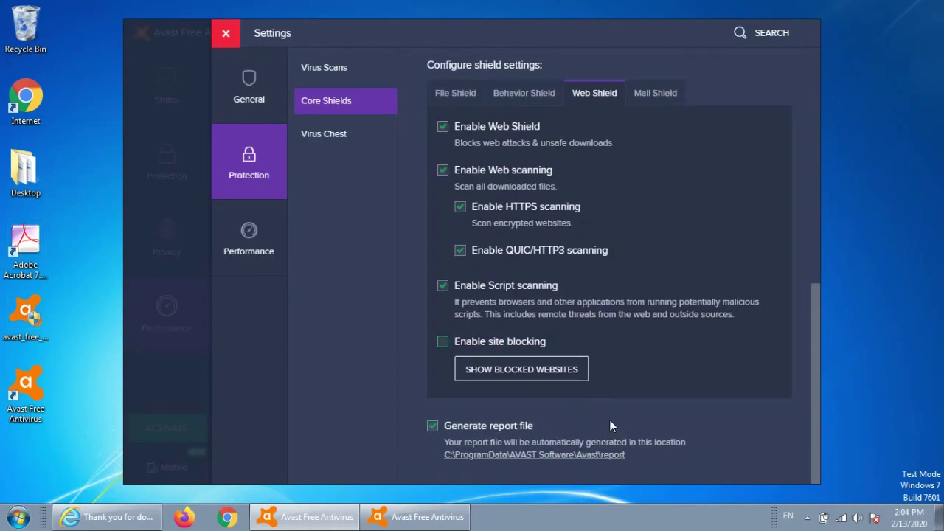
scroll(609, 419, up, 3)
click(659, 305)
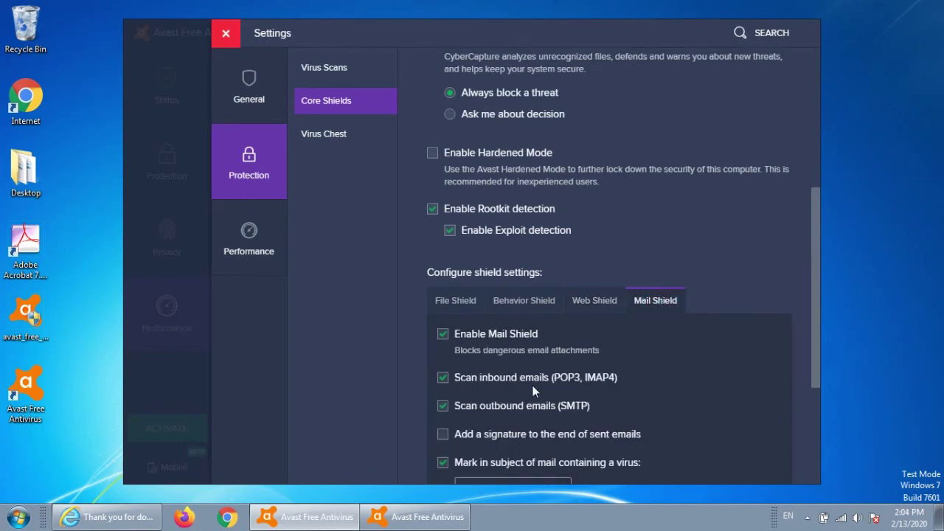
scroll(529, 382, down, 2)
scroll(530, 381, up, 1)
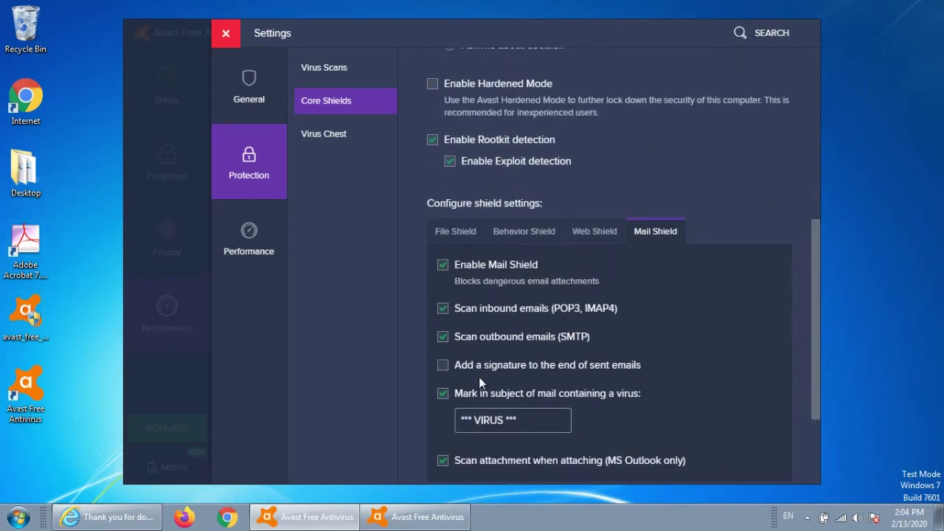
scroll(557, 387, down, 1)
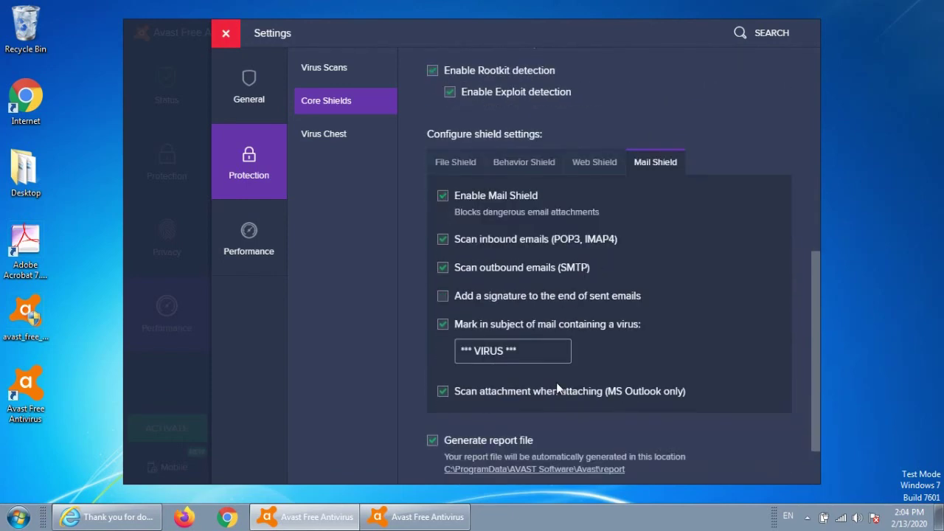
- Turn on adding a signature to sent emails in the Mail Shield options, and turn it back off
click(447, 299)
click(444, 298)
scroll(431, 380, down, 2)
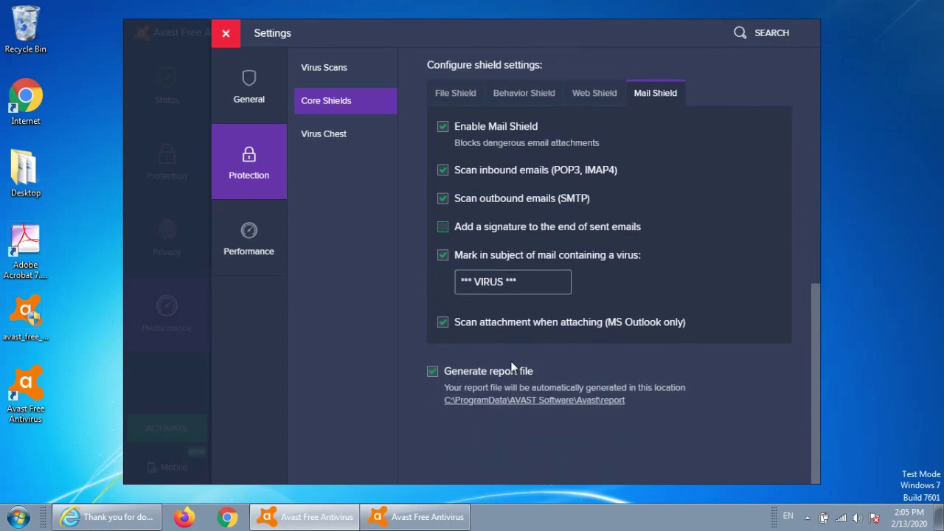
scroll(515, 364, up, 6)
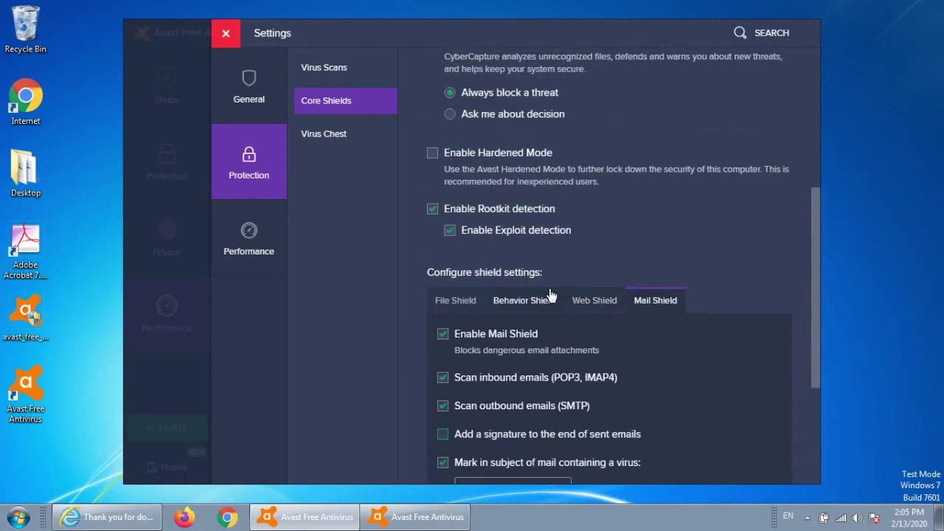
- Review the Do Not Disturb Mode and Software Updater performance settings, and close the settings
click(265, 243)
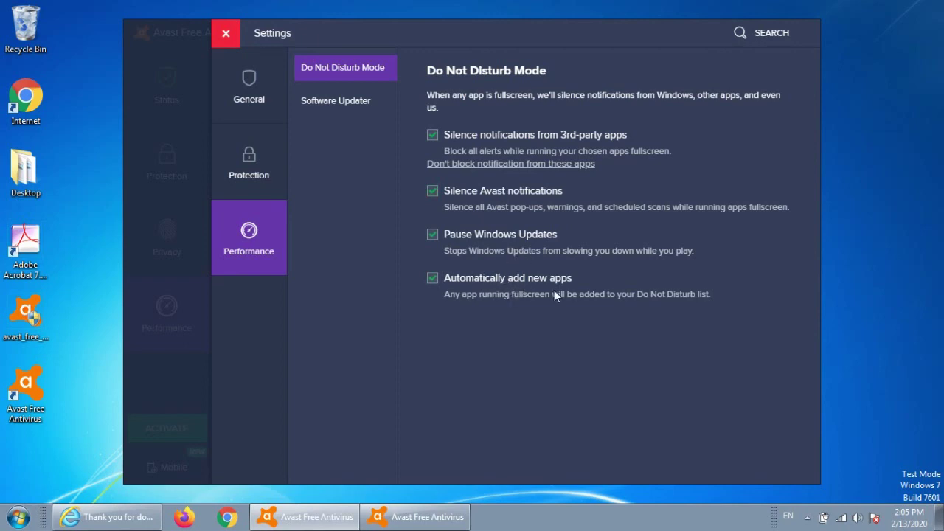
click(348, 113)
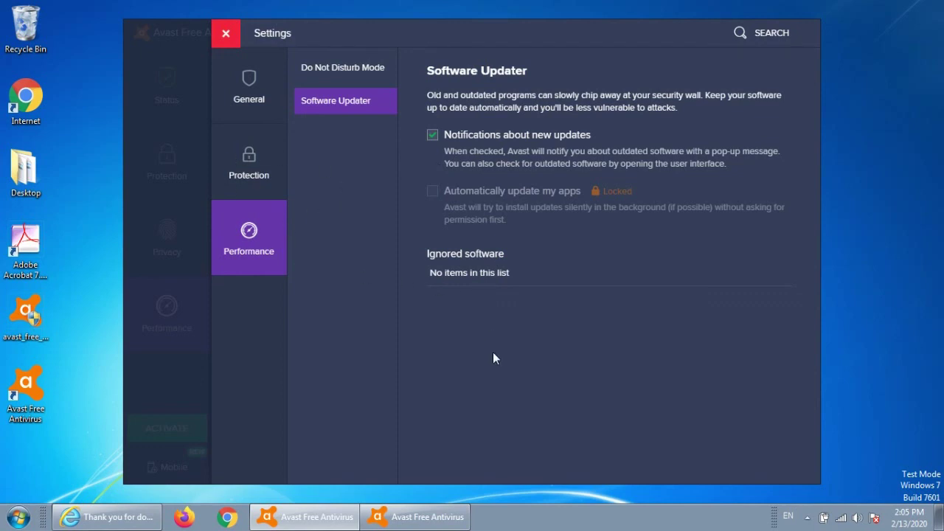
click(228, 41)
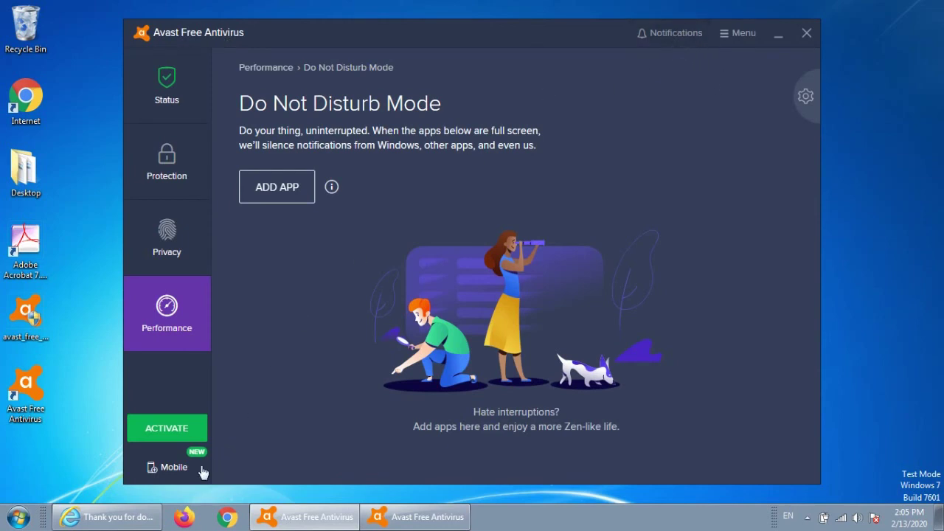
- Look through the mobile security offer and the other phone apps, close the offer, and return to the Status page
click(175, 467)
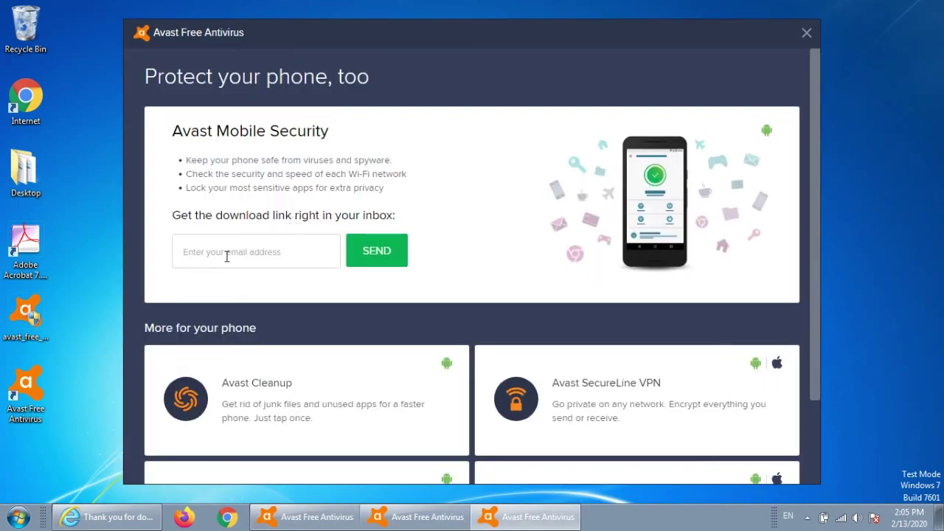
click(226, 251)
click(226, 251)
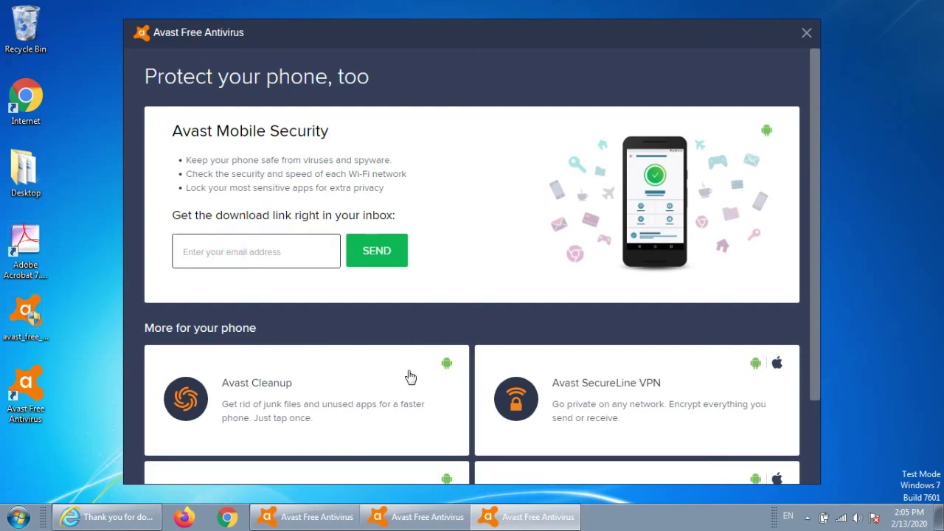
mouse_move(643, 395)
scroll(643, 395, down, 2)
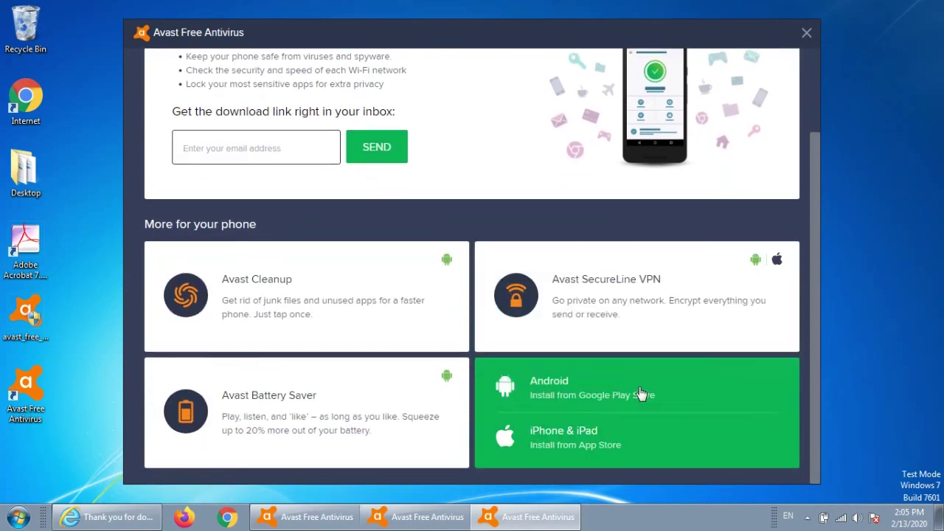
mouse_move(415, 432)
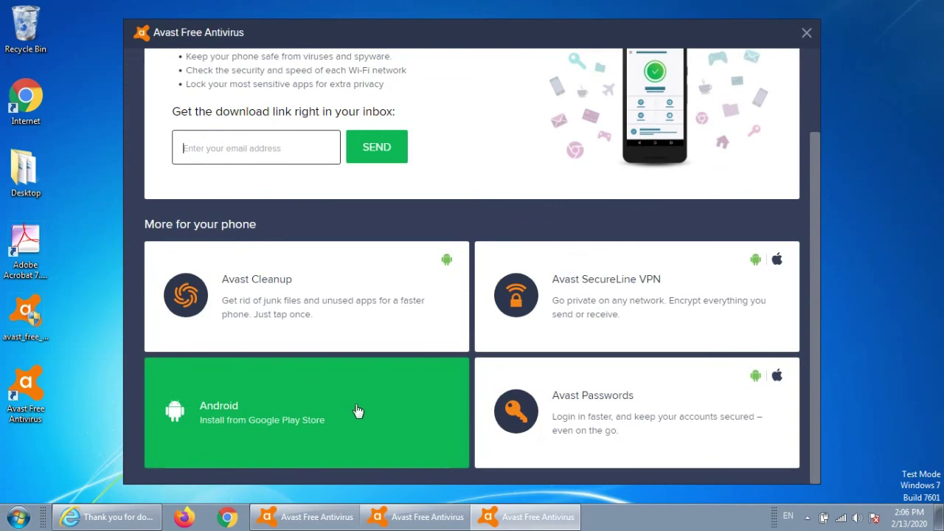
click(807, 34)
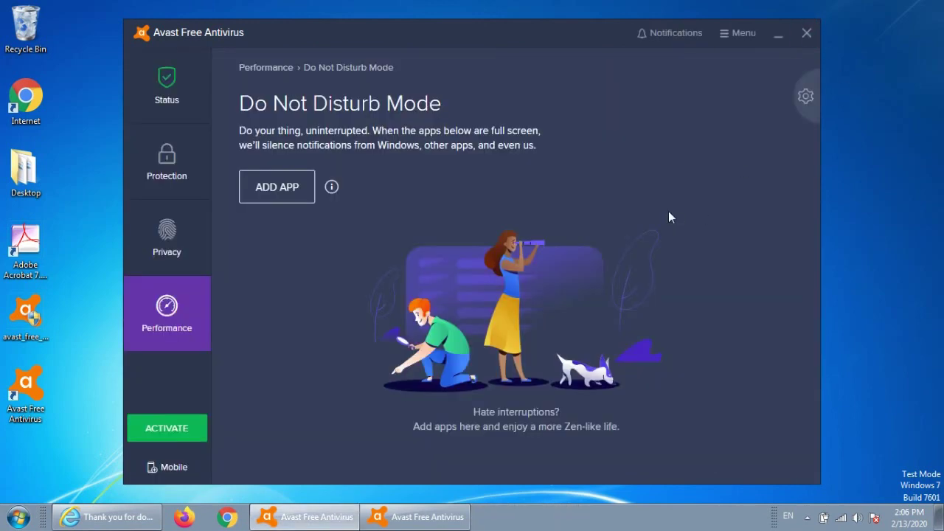
click(168, 83)
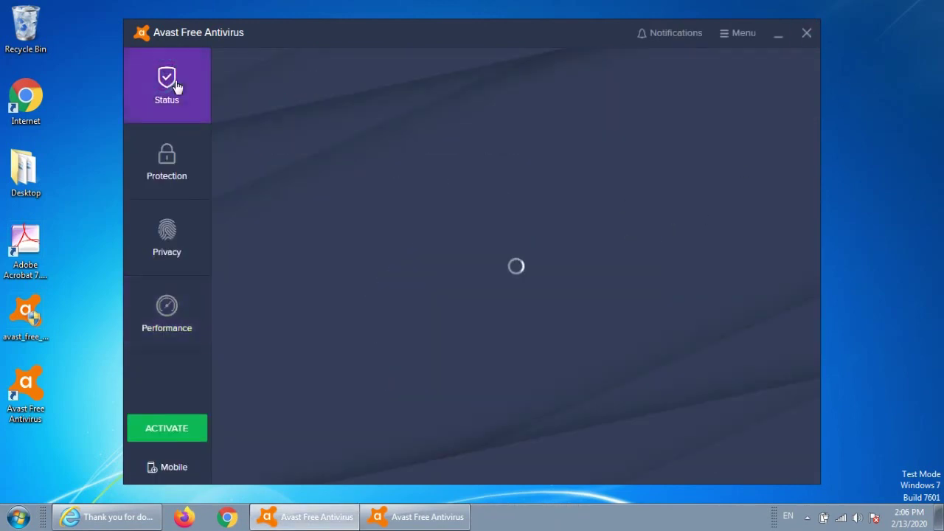